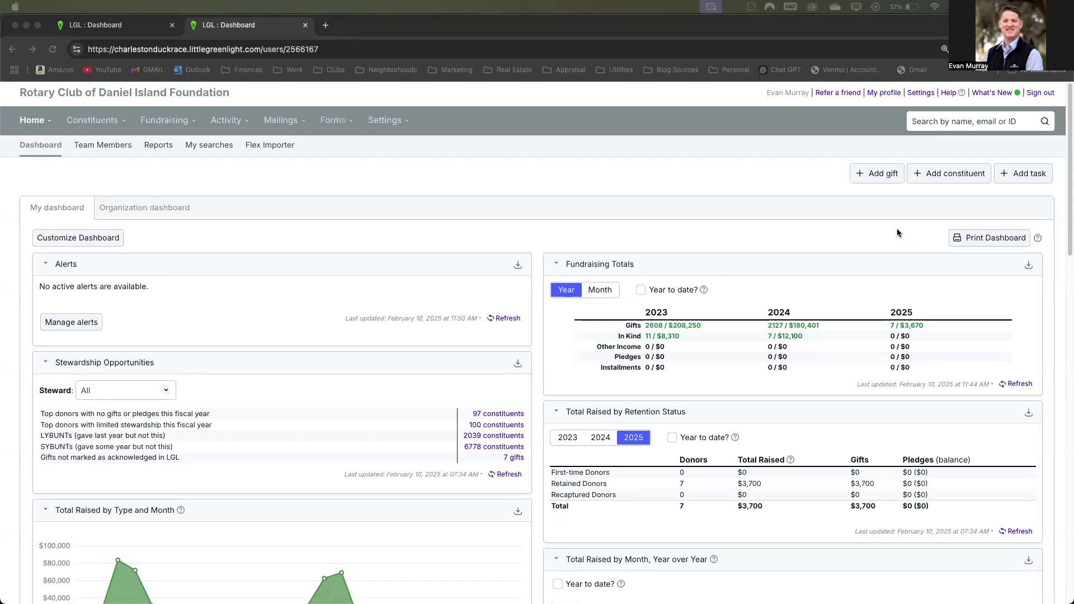
Open the bulk gift entry form for adding gift records
left_click(874, 174)
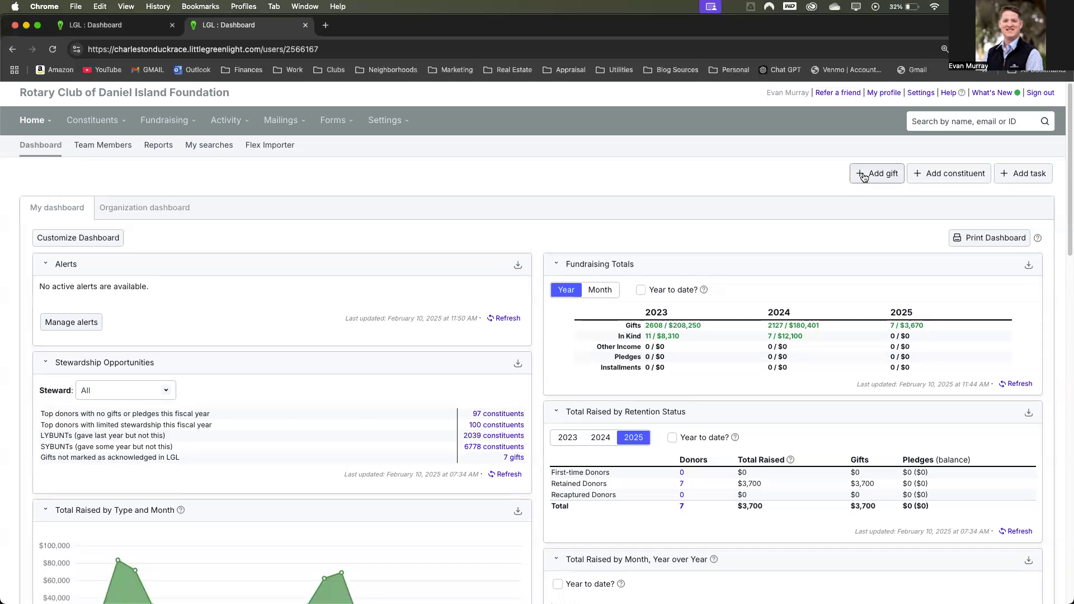
left_click(864, 178)
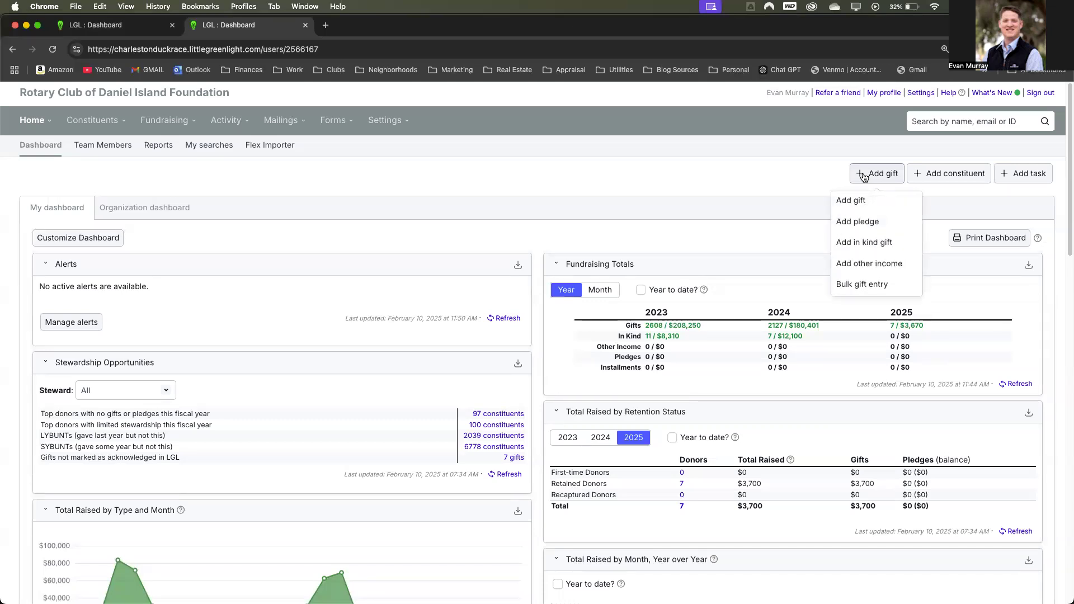
left_click(873, 291)
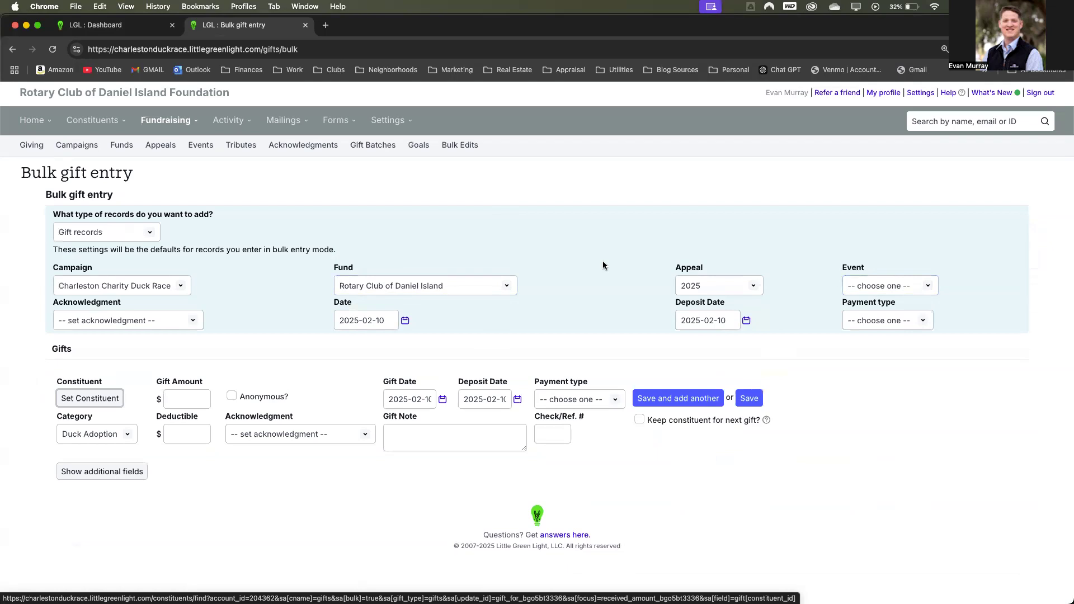
Set the batch defaults to the SEWE event and the Square Reader payment type
left_click(869, 284)
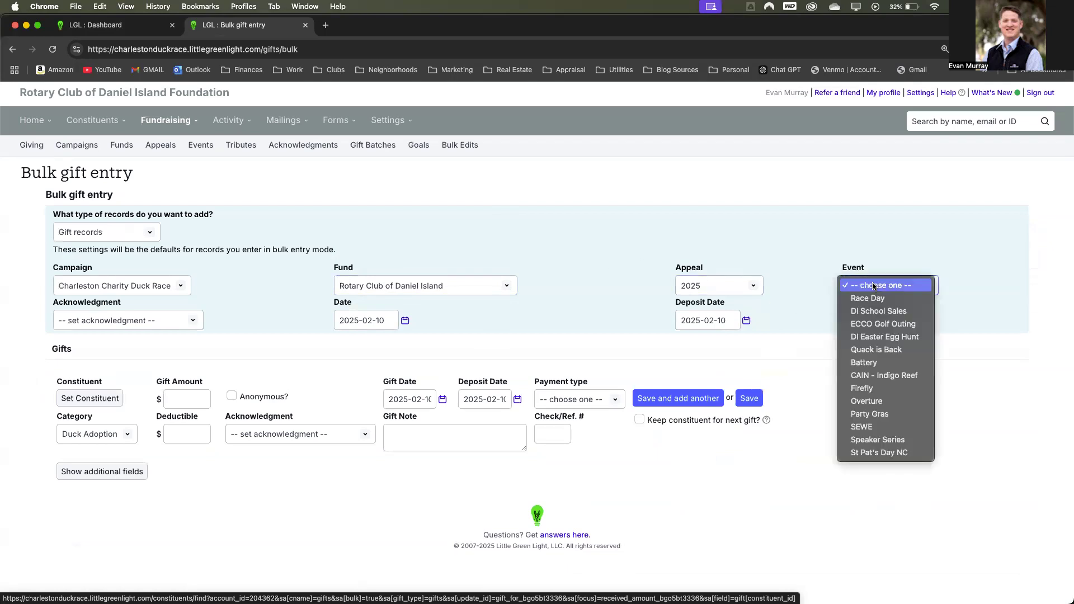
left_click(863, 427)
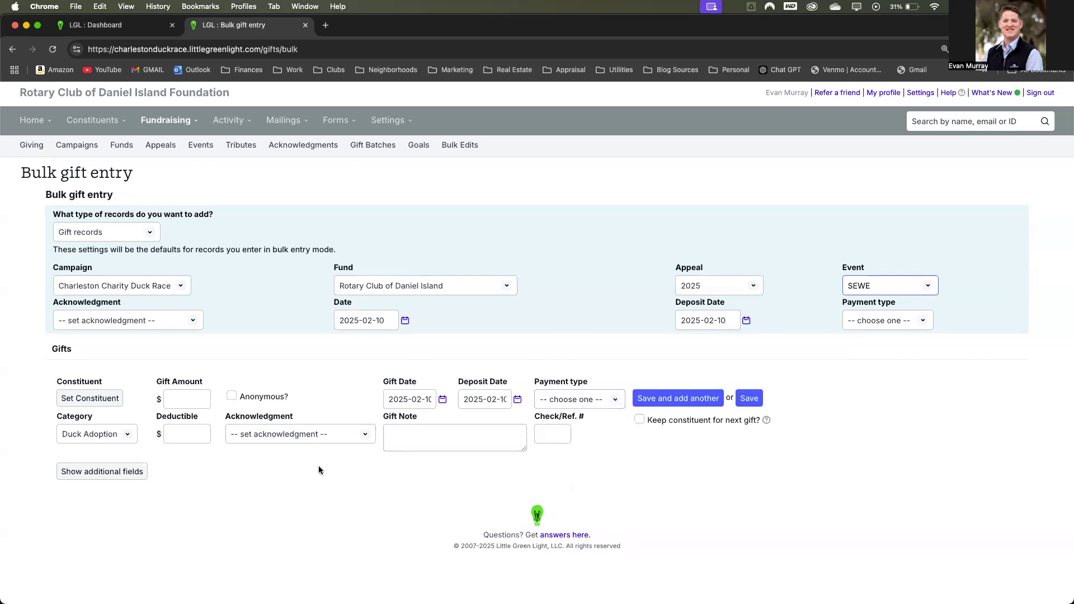
left_click(881, 325)
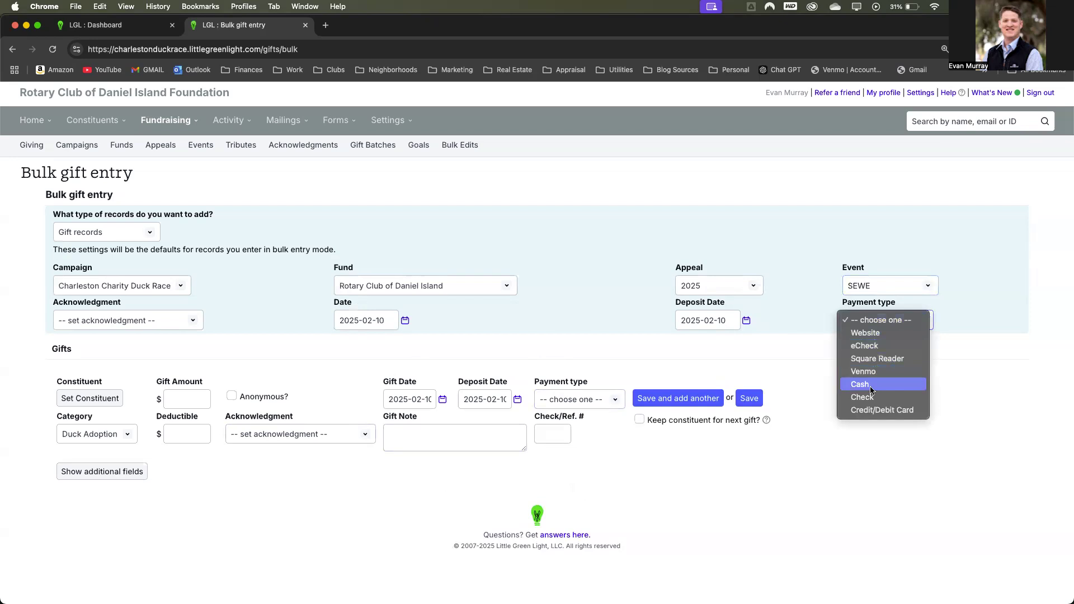
left_click(875, 355)
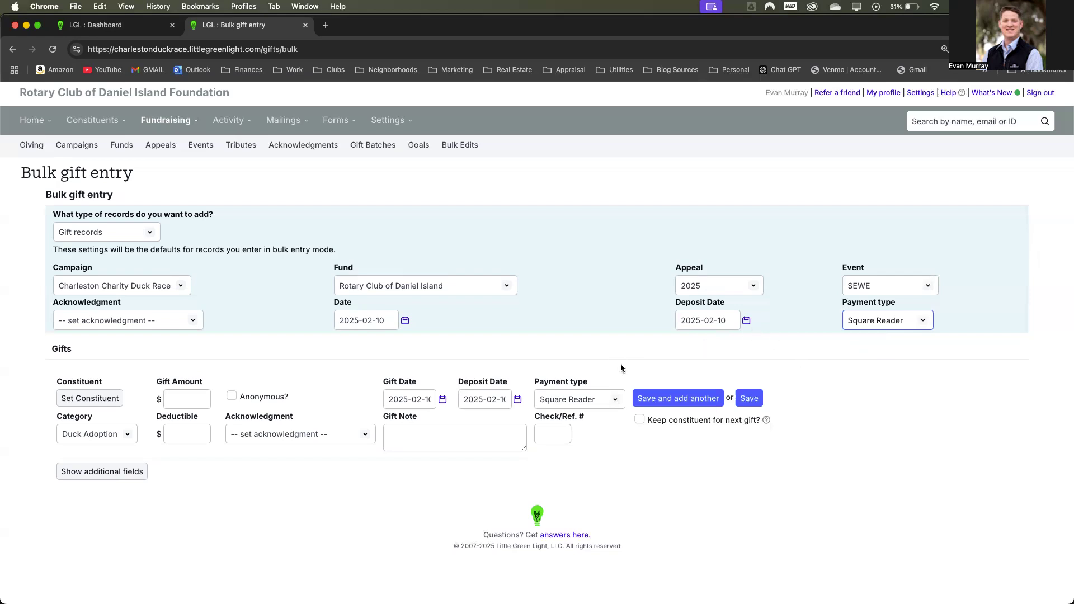
left_click(611, 401)
left_click(610, 402)
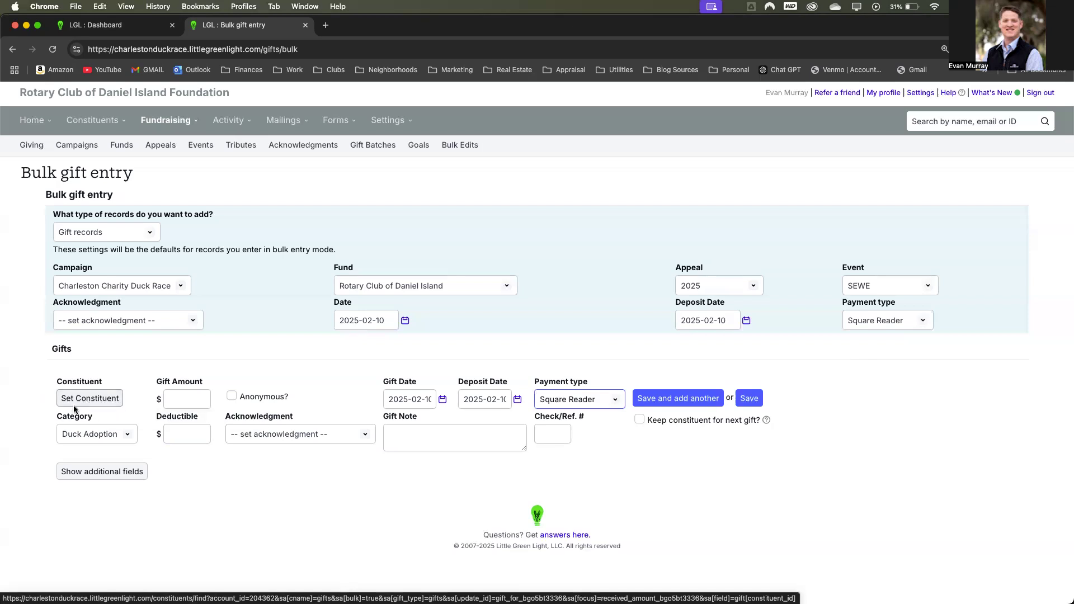
left_click(364, 287)
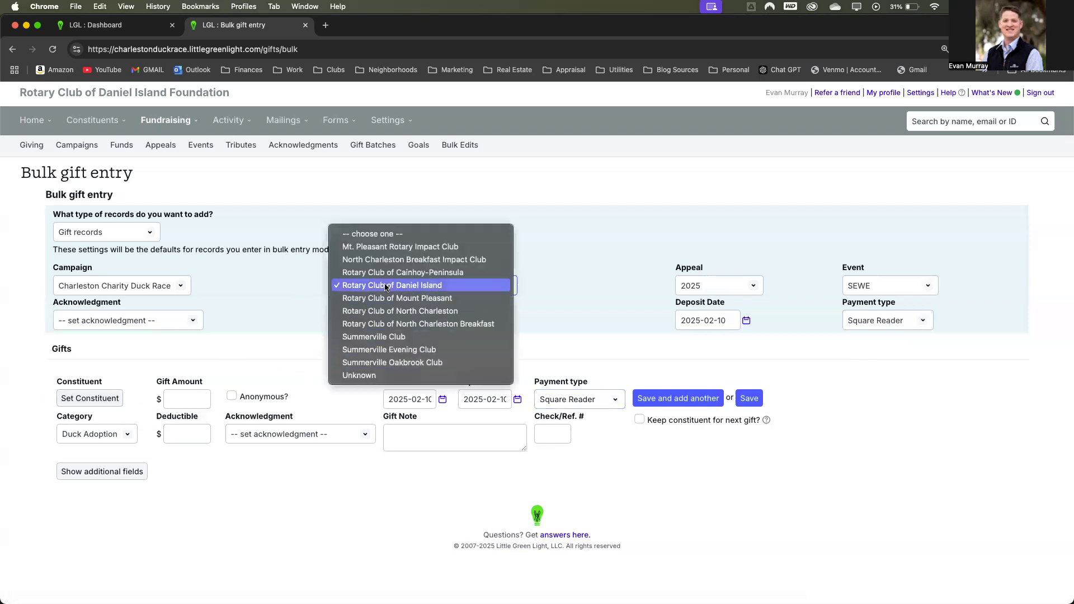
left_click(288, 288)
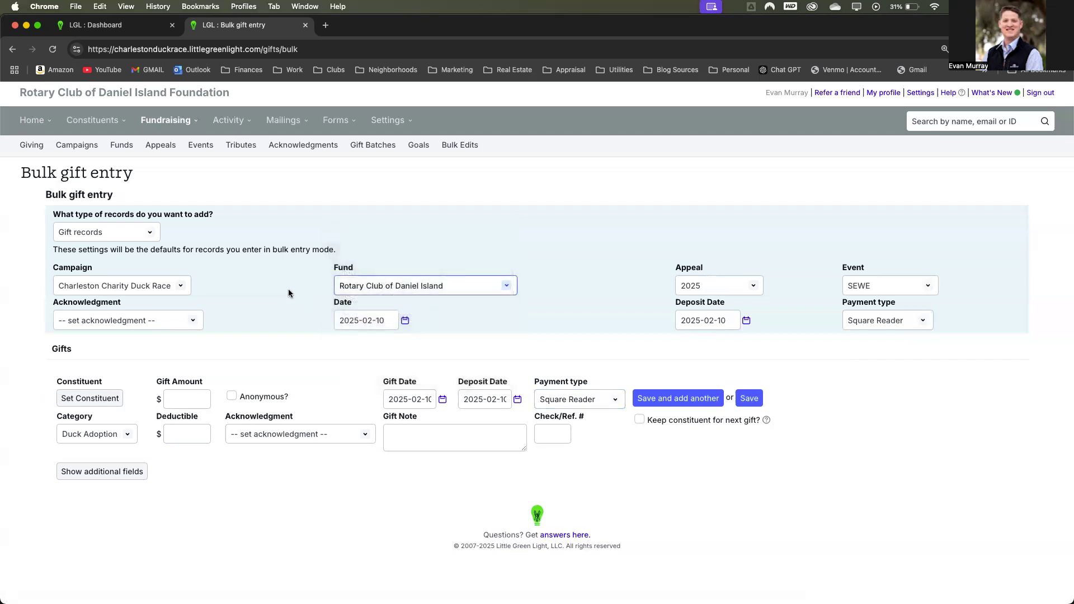
left_click(358, 287)
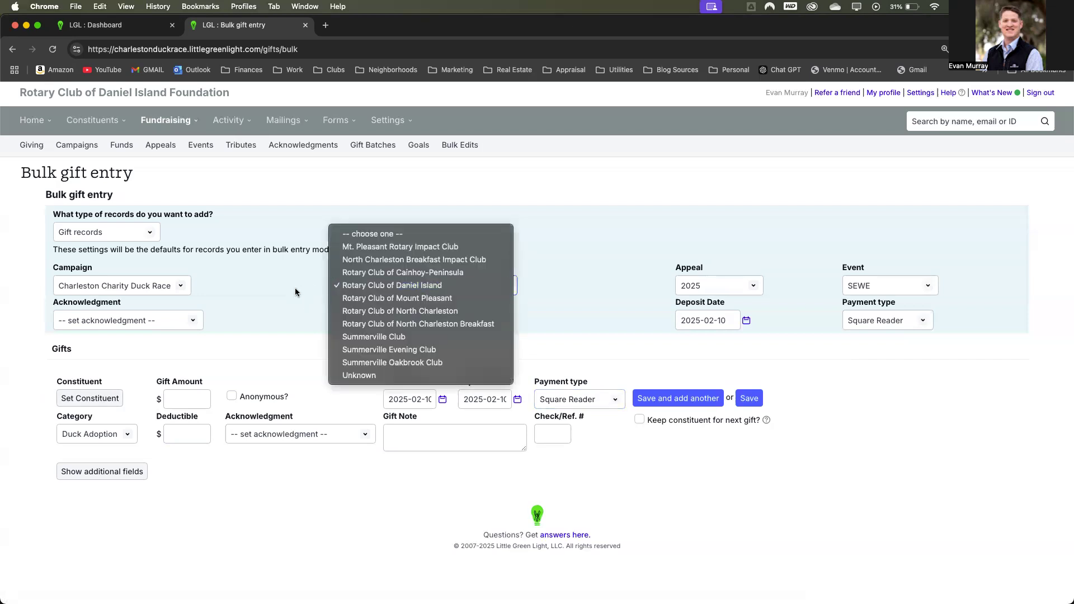
left_click(275, 312)
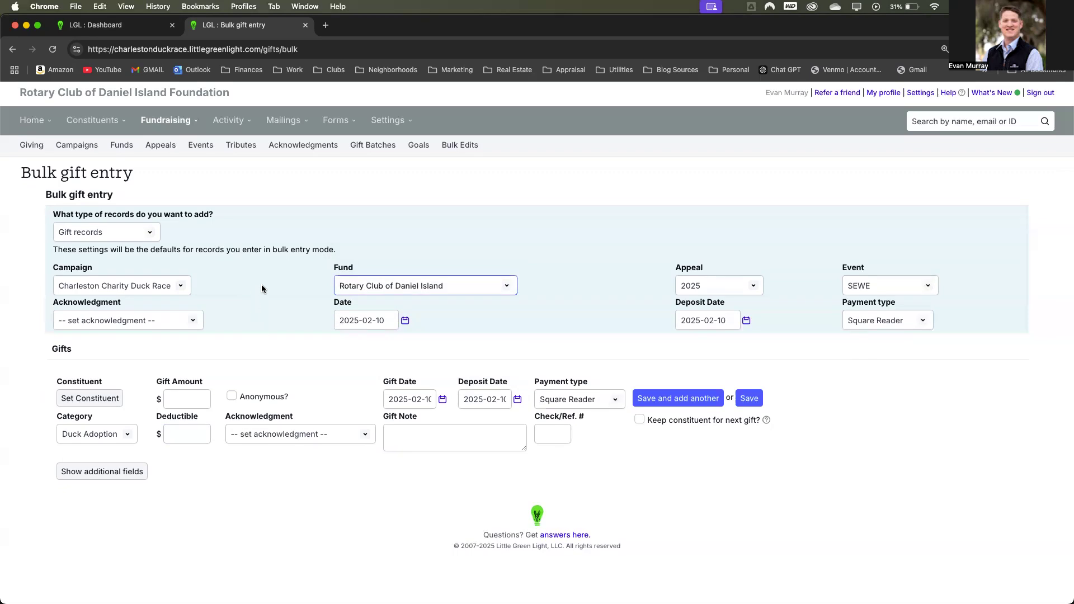
Start setting the constituent for the first gift and search existing records for "test 5"
left_click(105, 399)
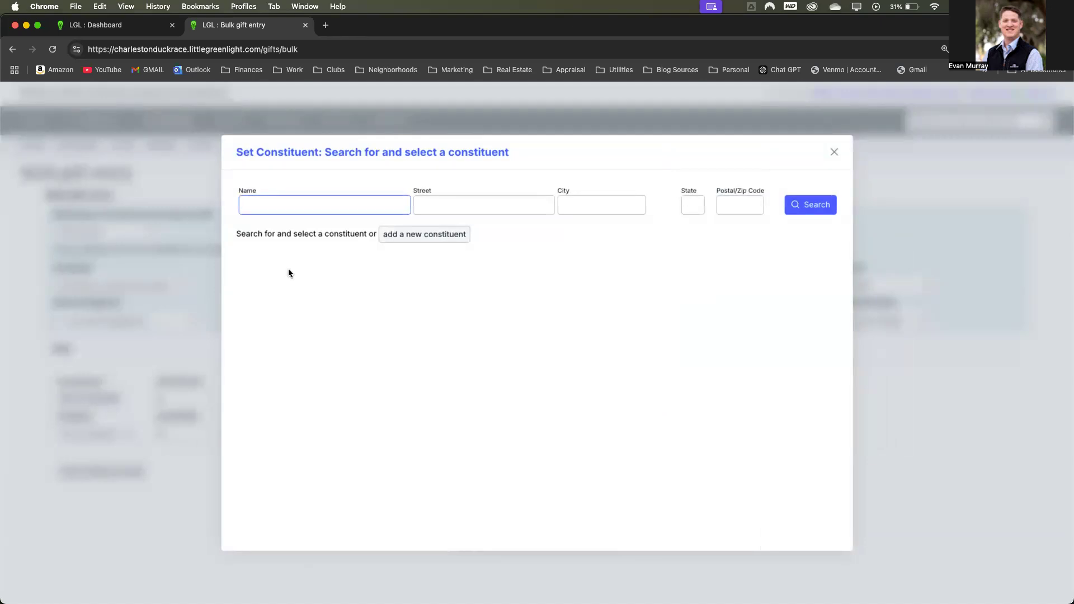
type("test 5")
left_click(798, 206)
Start a new constituent record with the first name "Test 5" and the last name "Name"
left_click(426, 242)
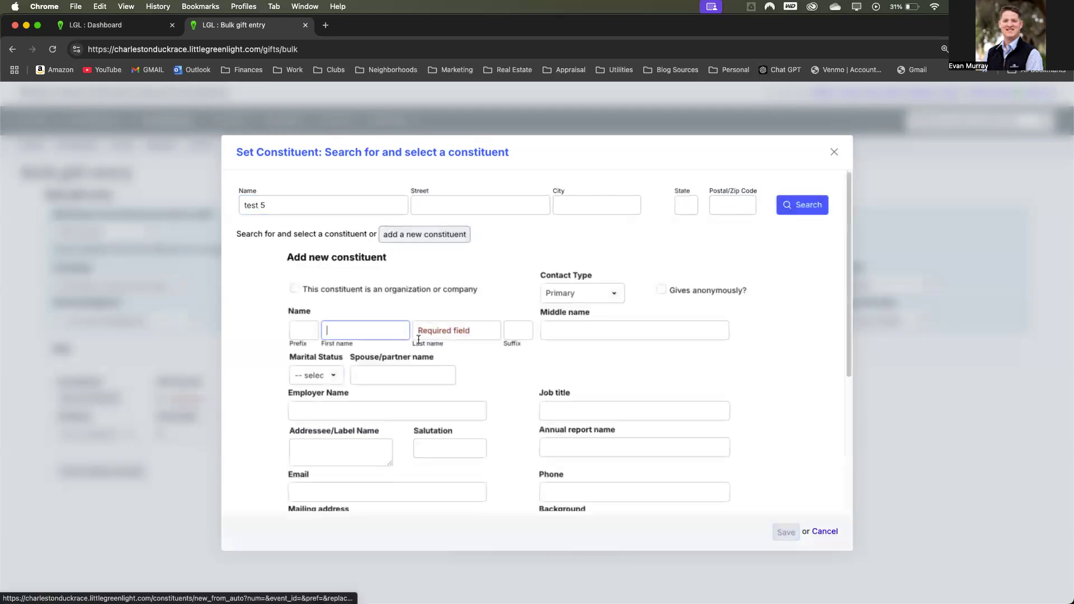
type("Test 5")
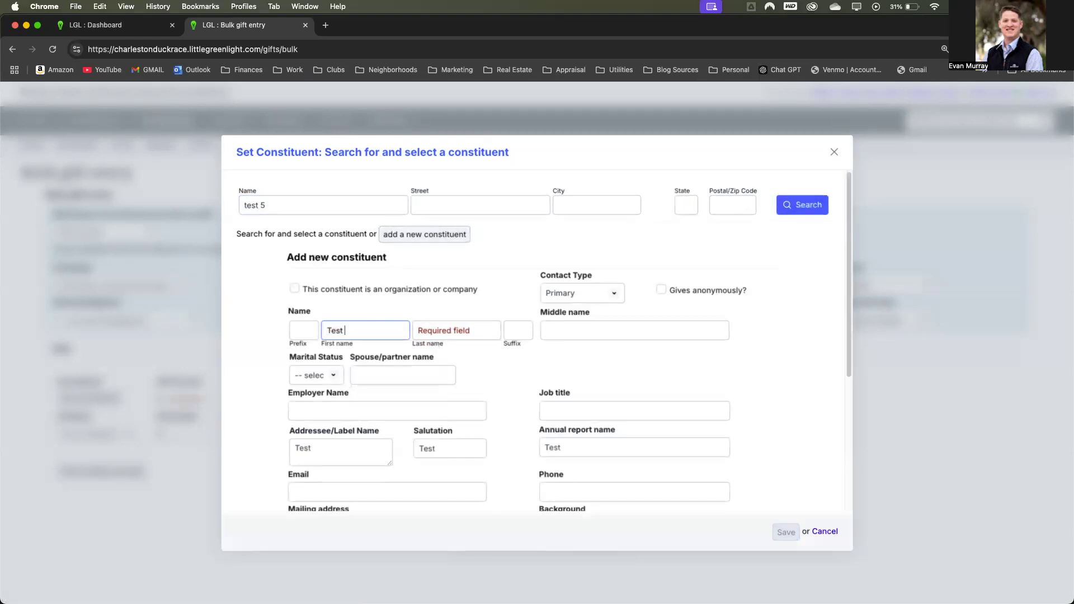
key("Tab")
type("Name")
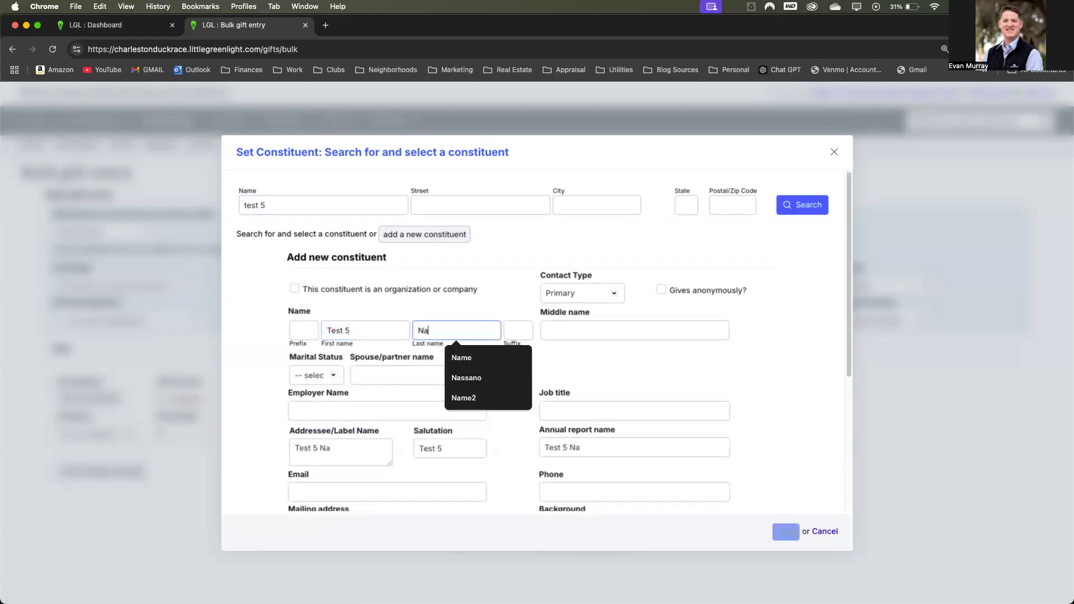
left_click(613, 357)
Fill in the new constituent's e-mail address and save the record
scroll(613, 360, "down", 3)
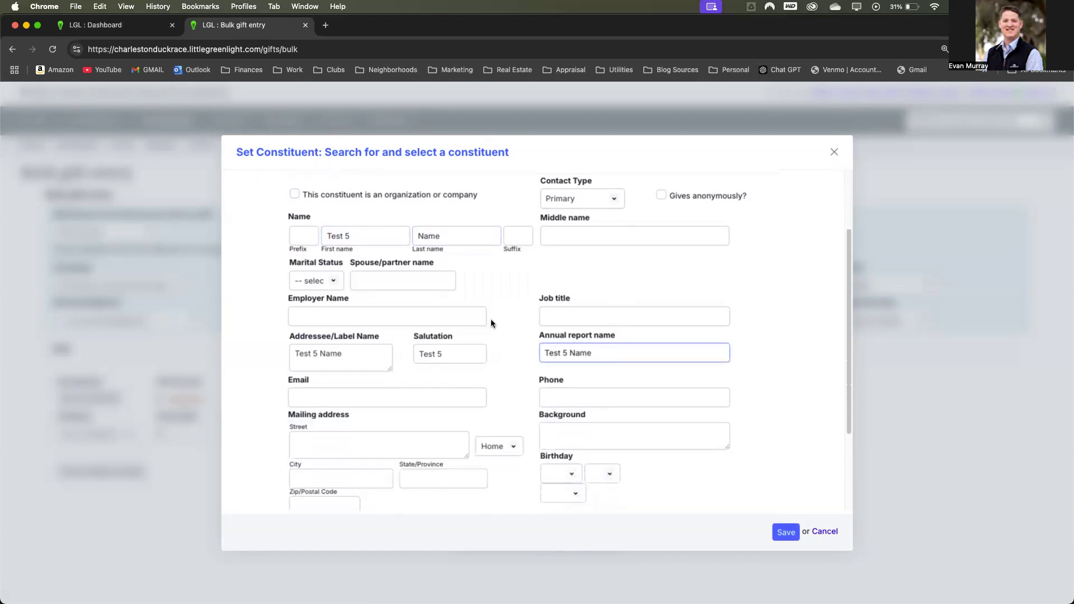
scroll(463, 290, "down", 4)
scroll(470, 331, "down", 1)
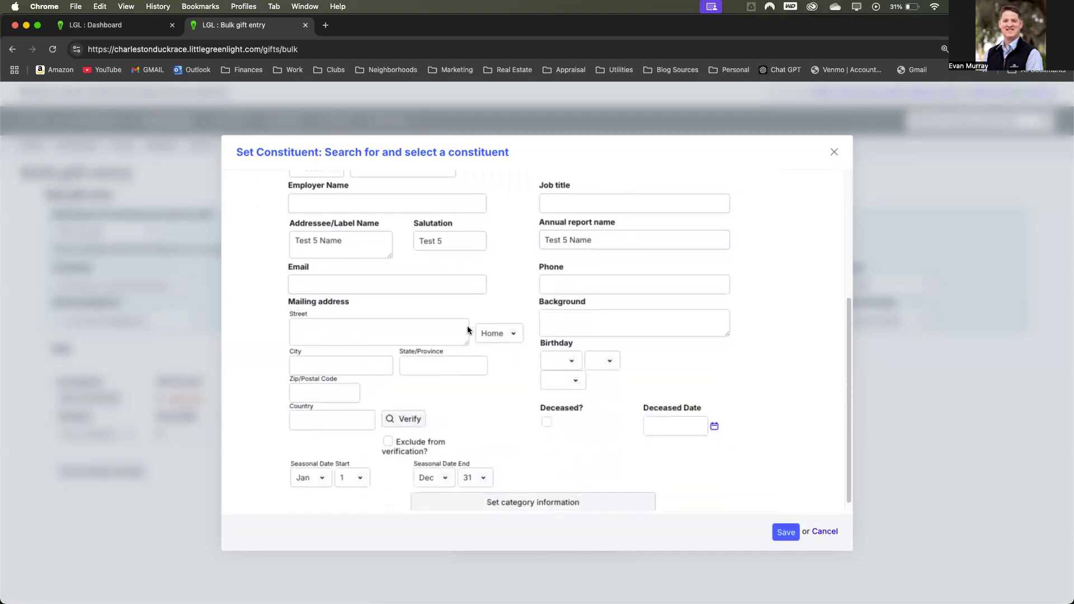
left_click(389, 281)
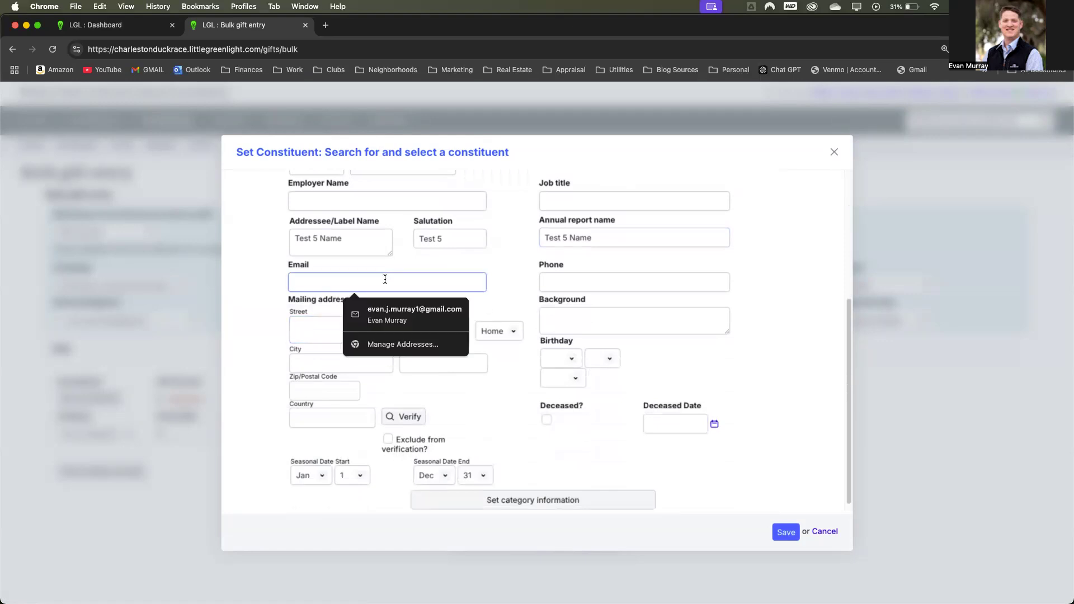
type("tyest5@test.com")
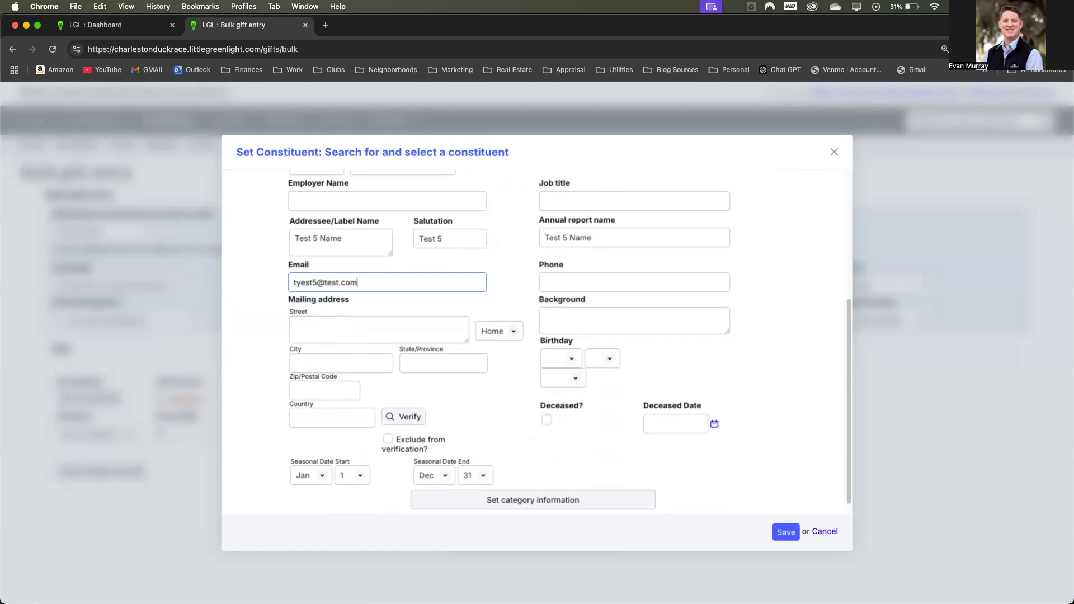
left_click(786, 532)
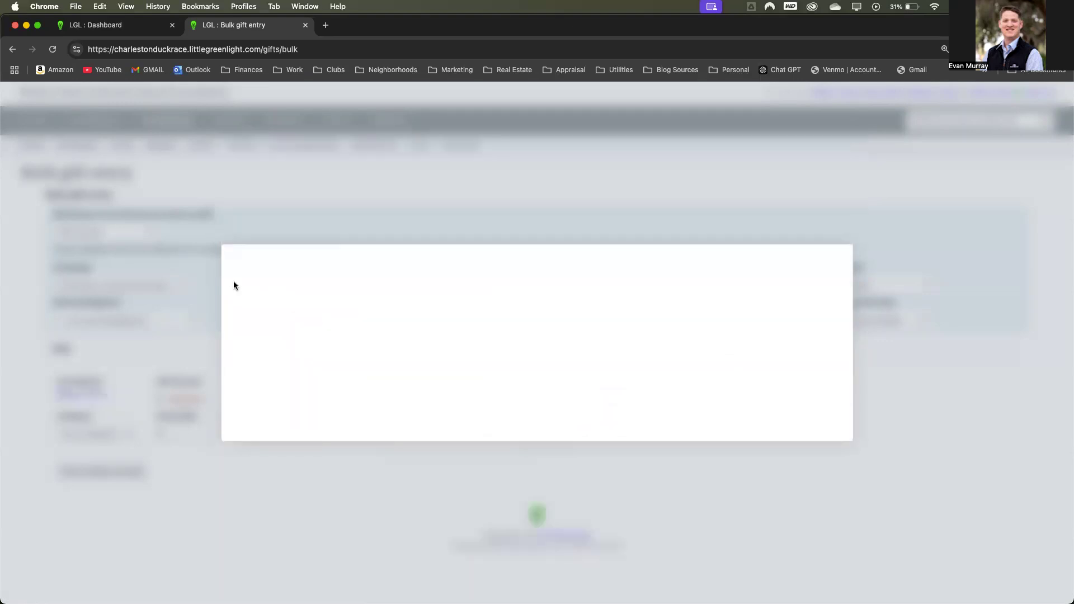
Set the gift amount to $50, keep the Duck Adoption category, and enter the card's last four digits in the gift note
left_click(180, 394)
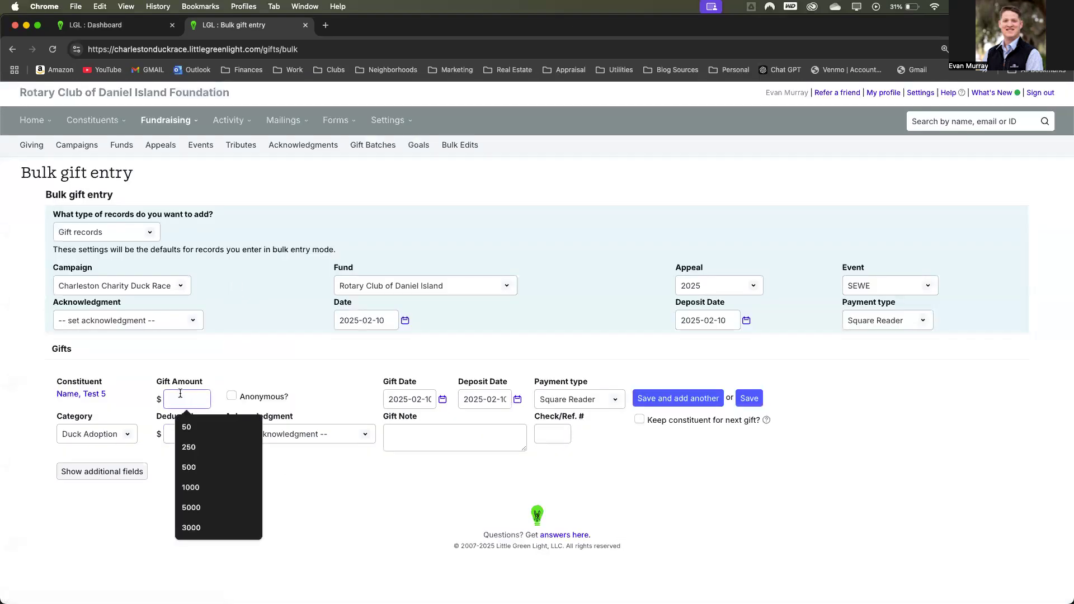
type("50")
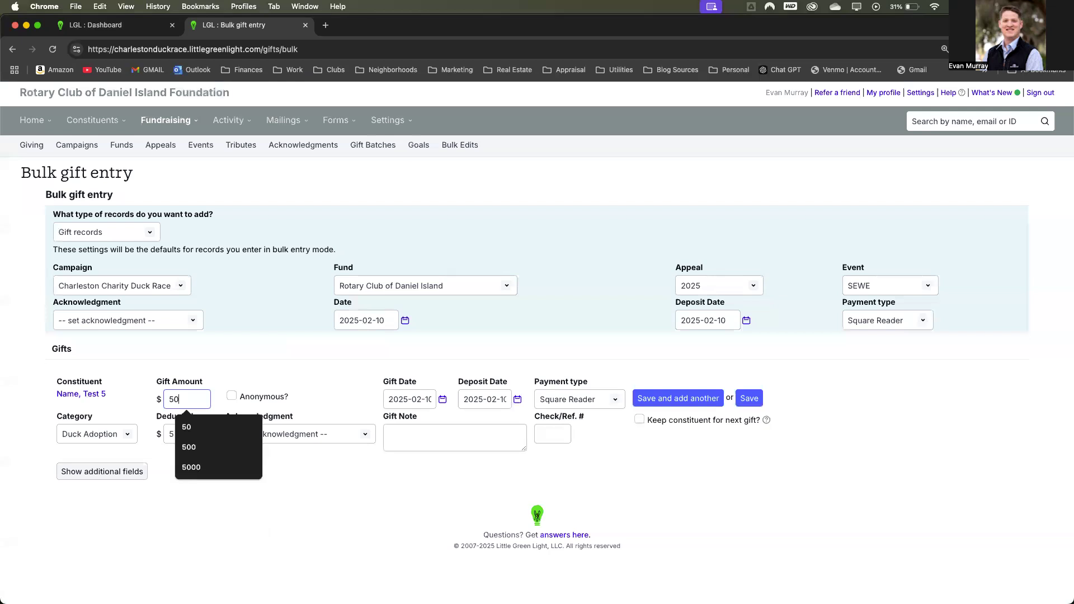
left_click(122, 437)
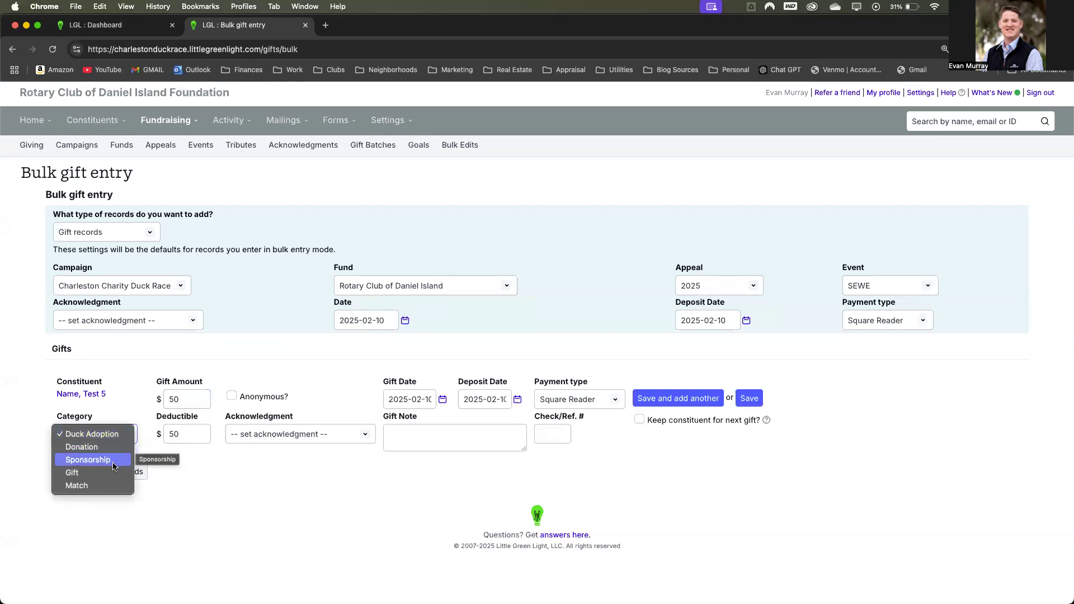
left_click(245, 493)
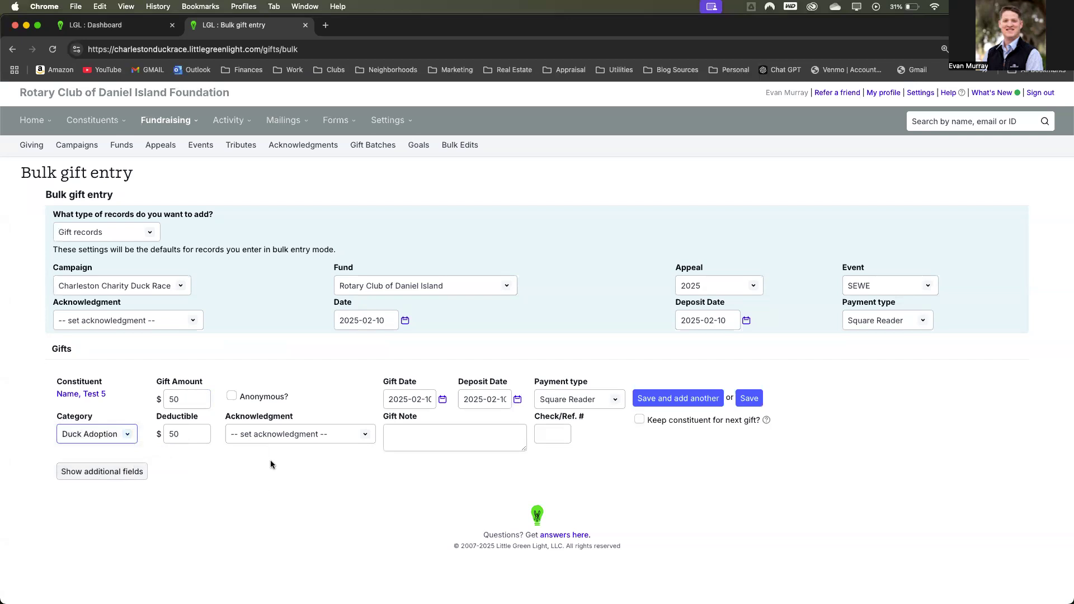
left_click(408, 434)
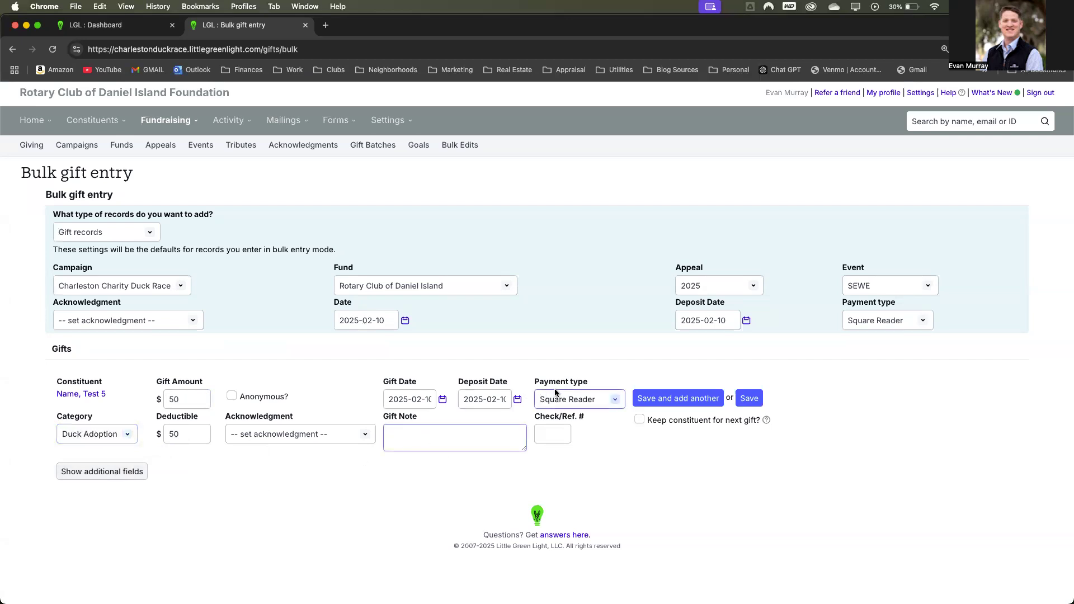
type("Last4: 1111")
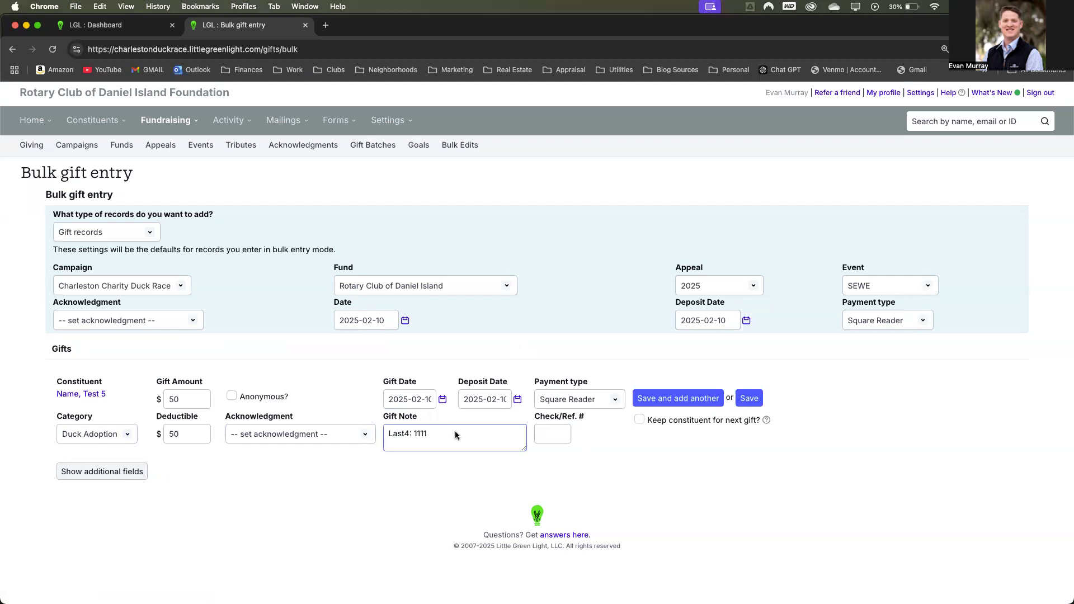
Check the gift's amount, category and note, and save it so that another gift can be added
left_click(184, 401)
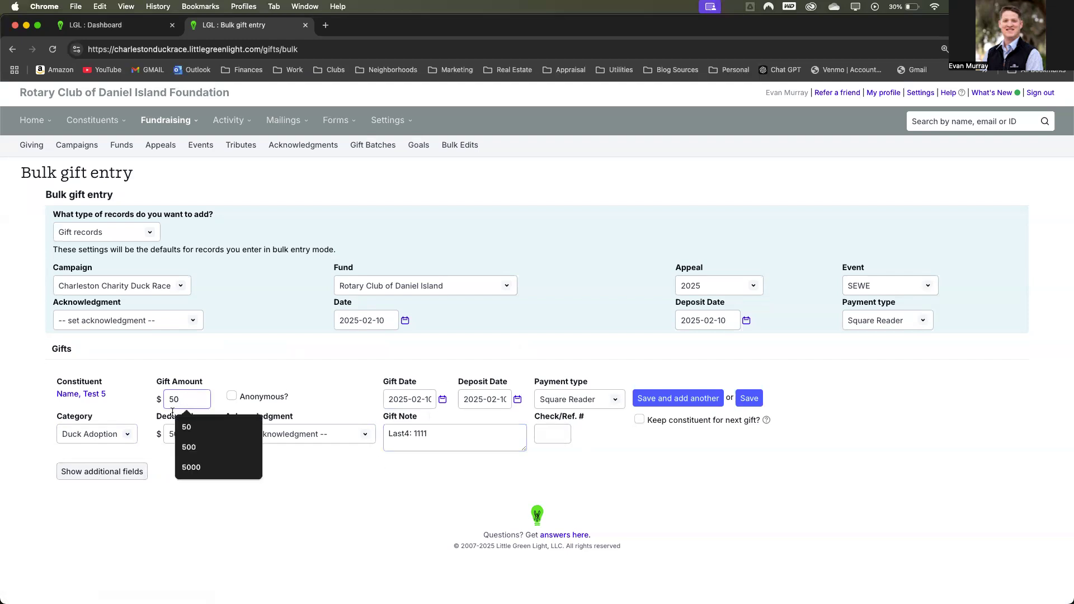
left_click(92, 436)
left_click(92, 437)
double_click(424, 432)
left_click(423, 432)
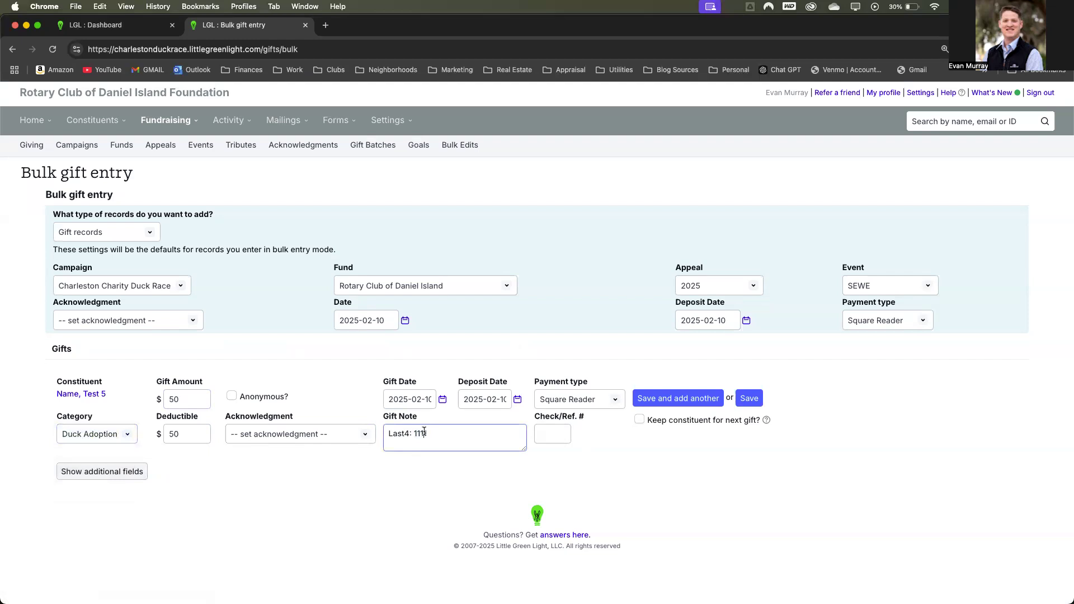
left_click(658, 404)
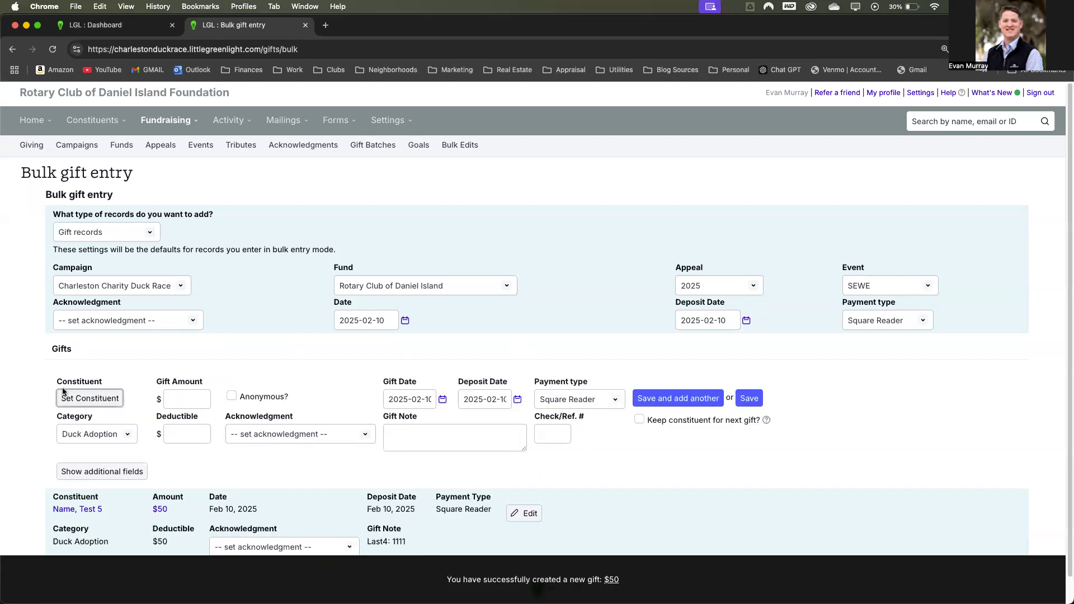
Search for an existing constituent by last name and select the matching record for the second gift
left_click(83, 400)
type("Murray")
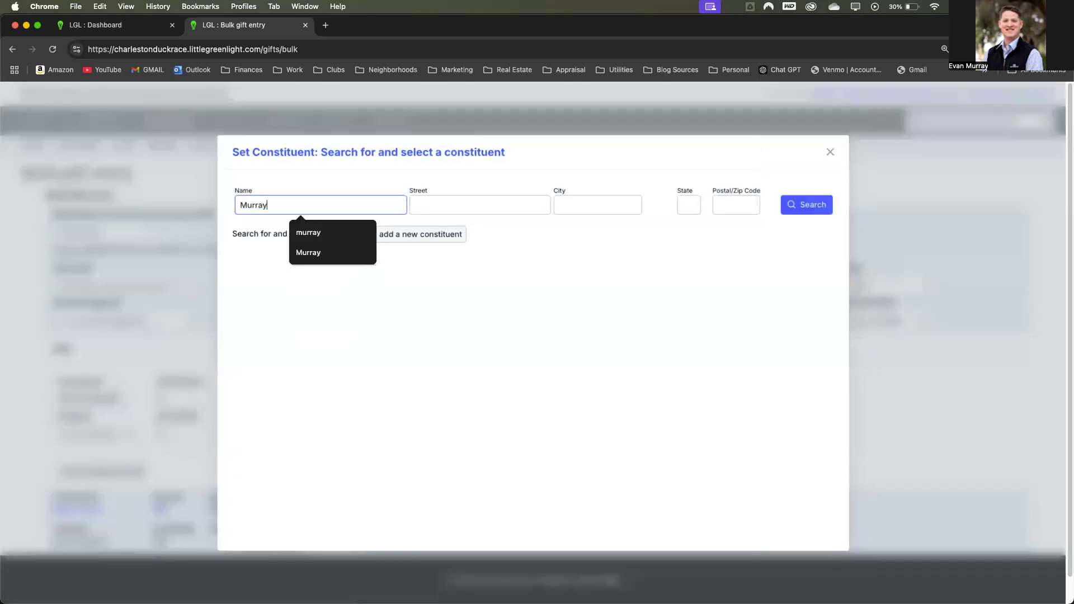
key("Return")
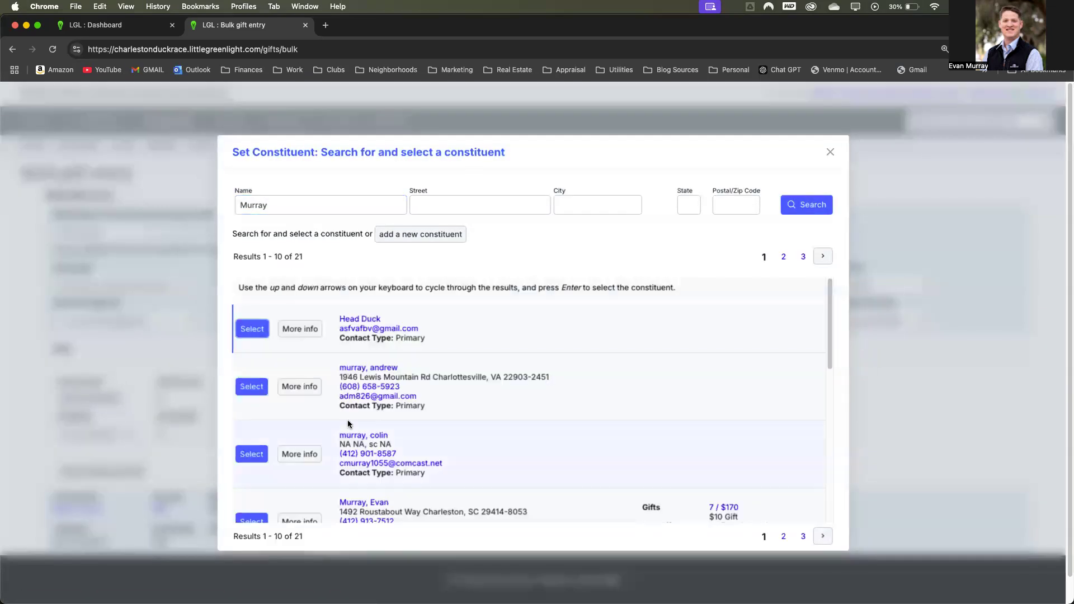
scroll(248, 464, "down", 2)
left_click(250, 472)
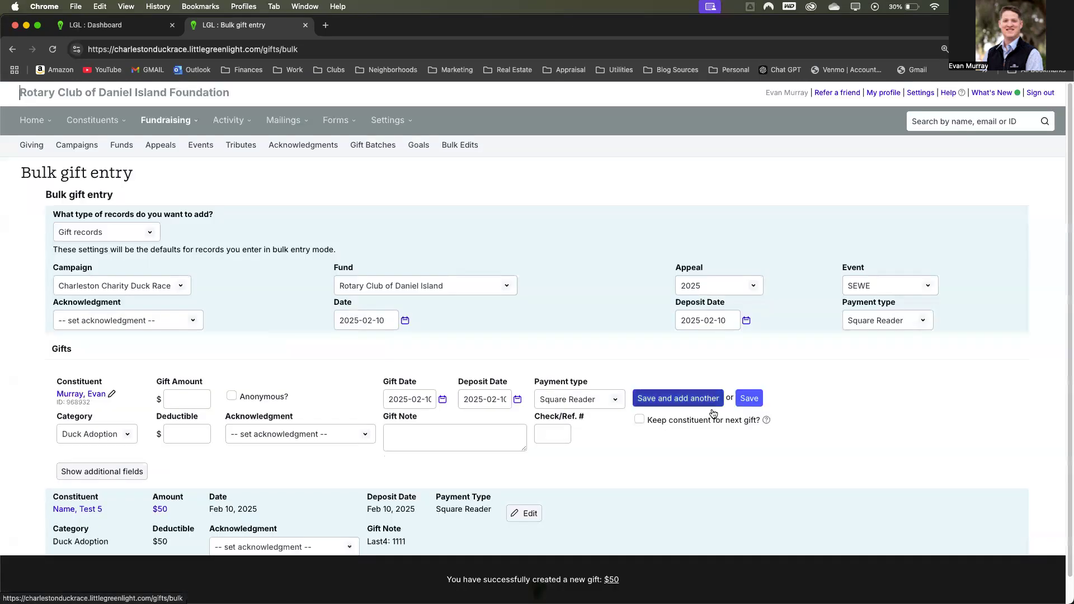
Set the second gift's amount to $20, enter the card's last four digits in the gift note, and save the gift
left_click(178, 397)
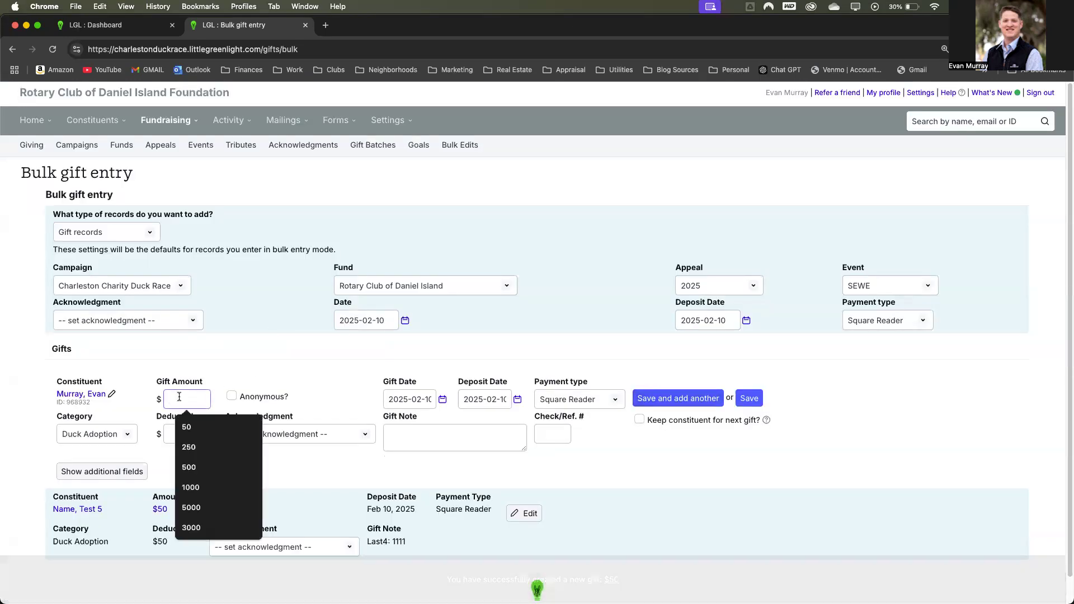
type("20")
left_click(427, 431)
type("L")
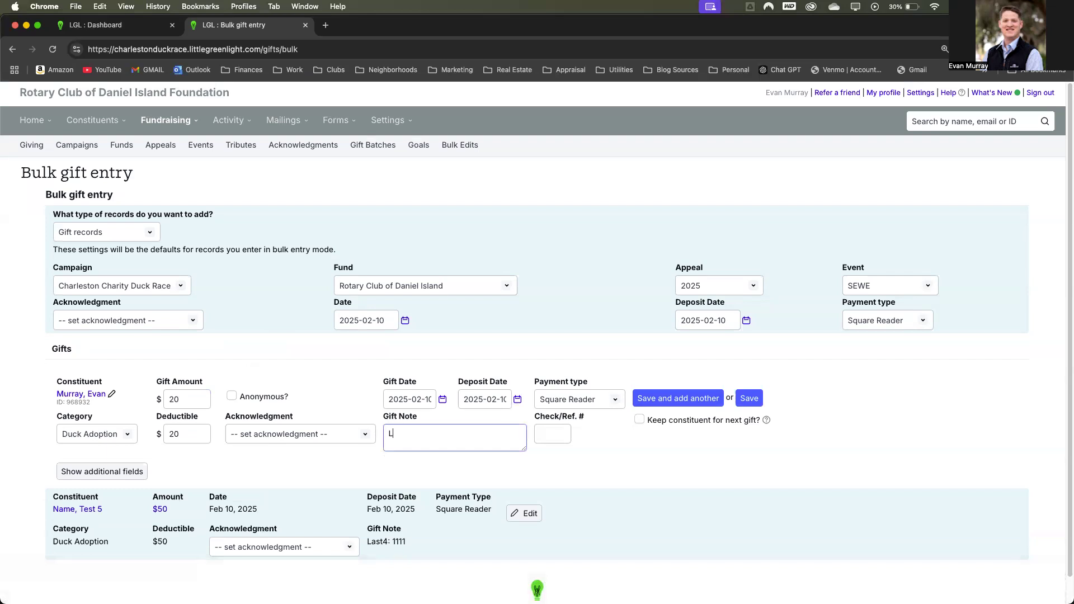
type("ast4: 1234")
left_click(753, 399)
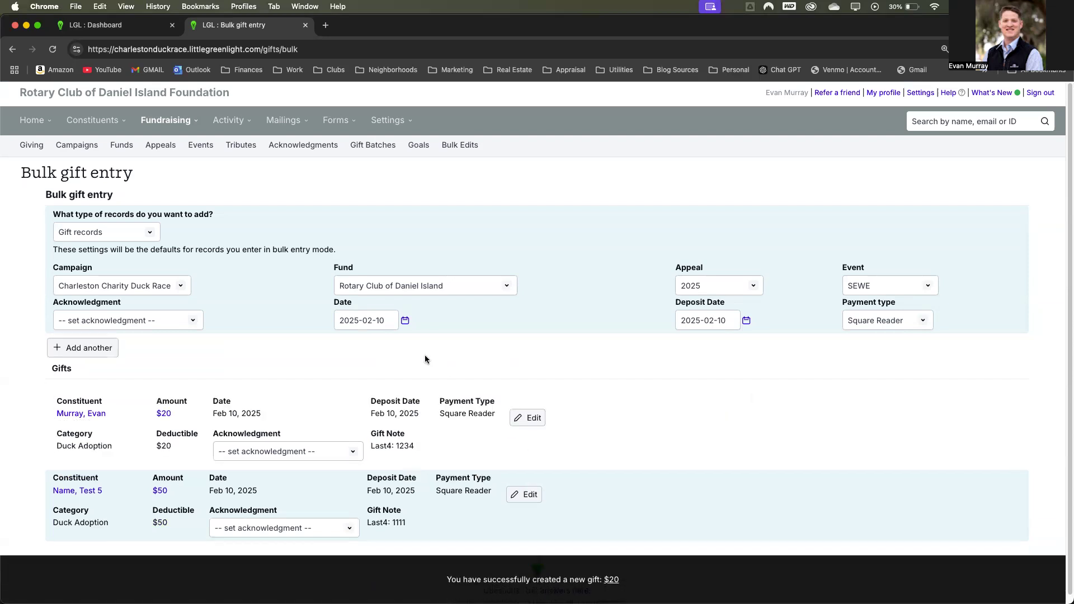
Go to the dashboard, refresh the Fundraising Totals, and open the list of 2025 gifts
scroll(425, 360, "down", 1)
mouse_move(33, 110)
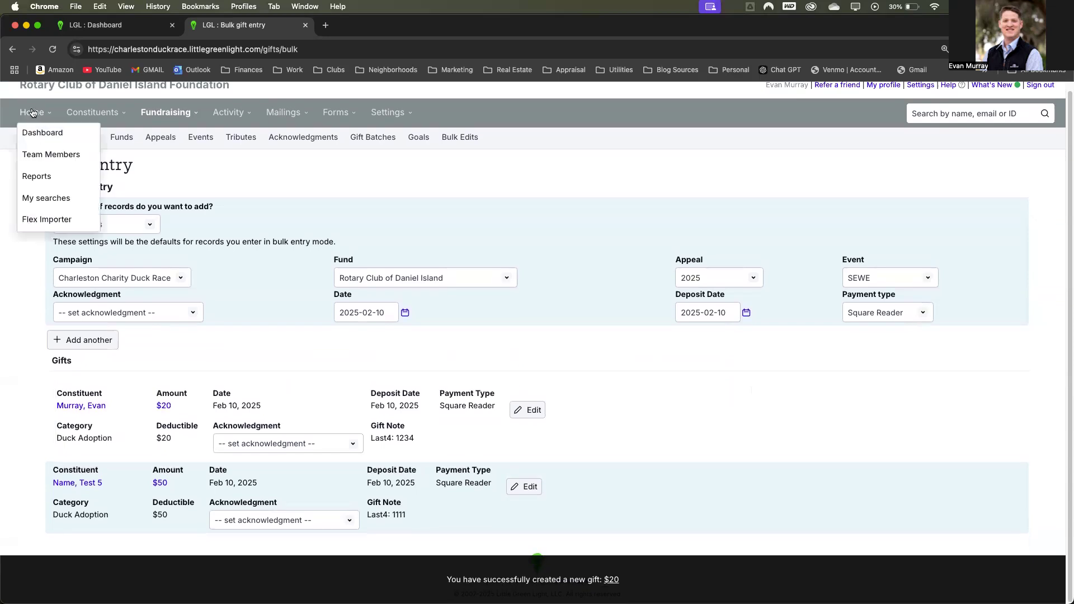
left_click(37, 133)
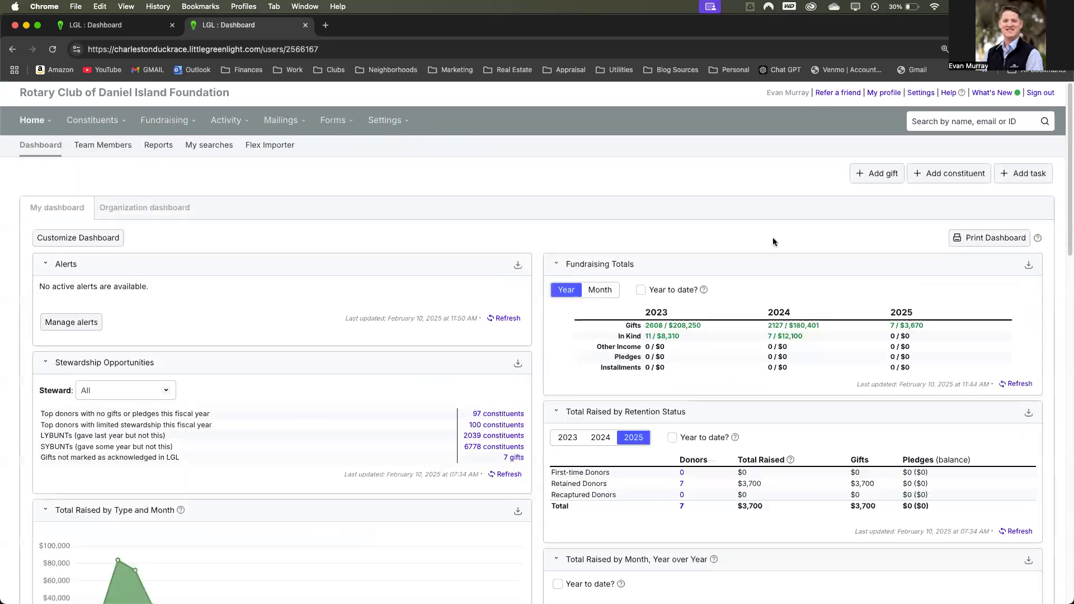
left_click(1024, 386)
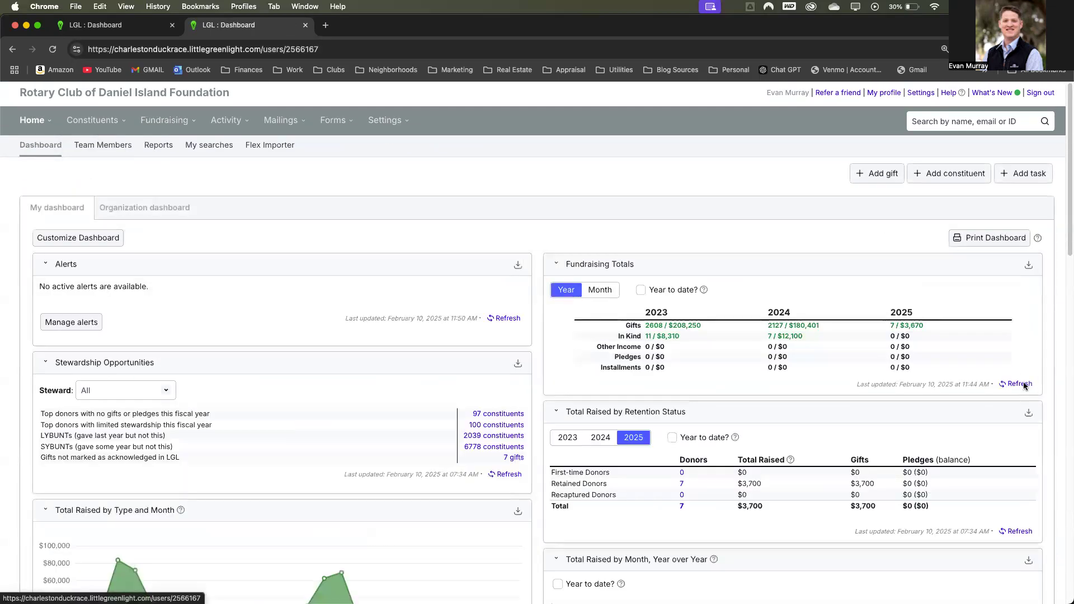
left_click(920, 328)
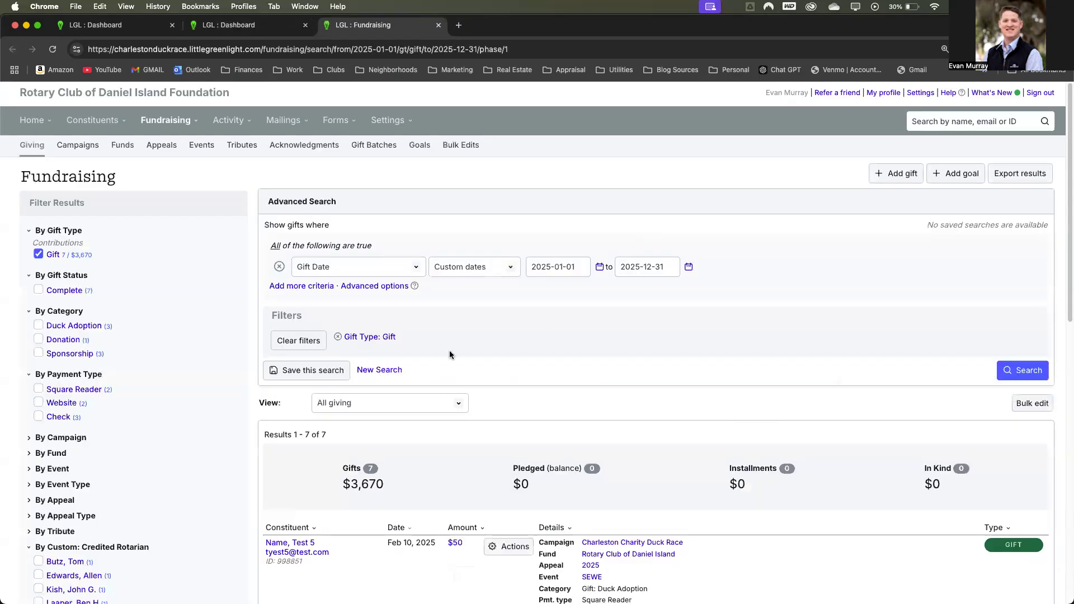
Filter the 2025 gift results by the SEWE event
scroll(426, 342, "down", 2)
scroll(418, 340, "down", 2)
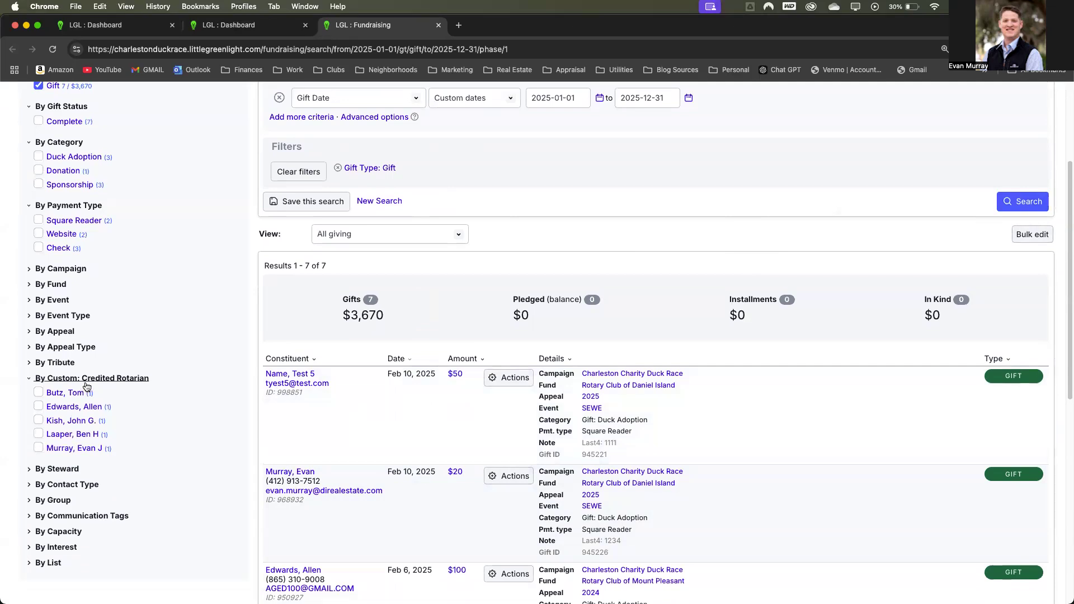
left_click(32, 303)
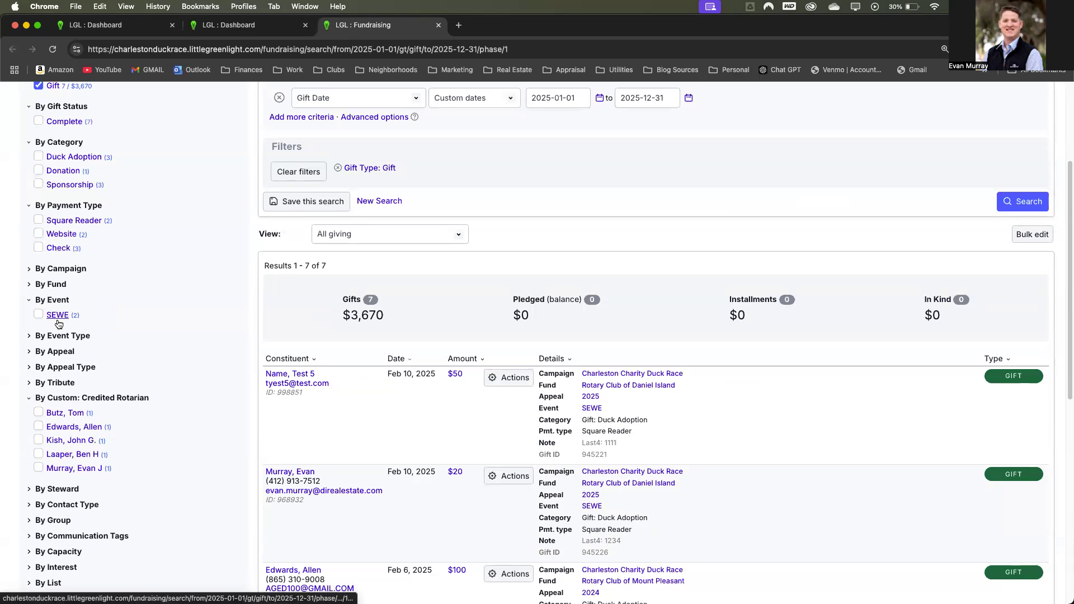
left_click(58, 324)
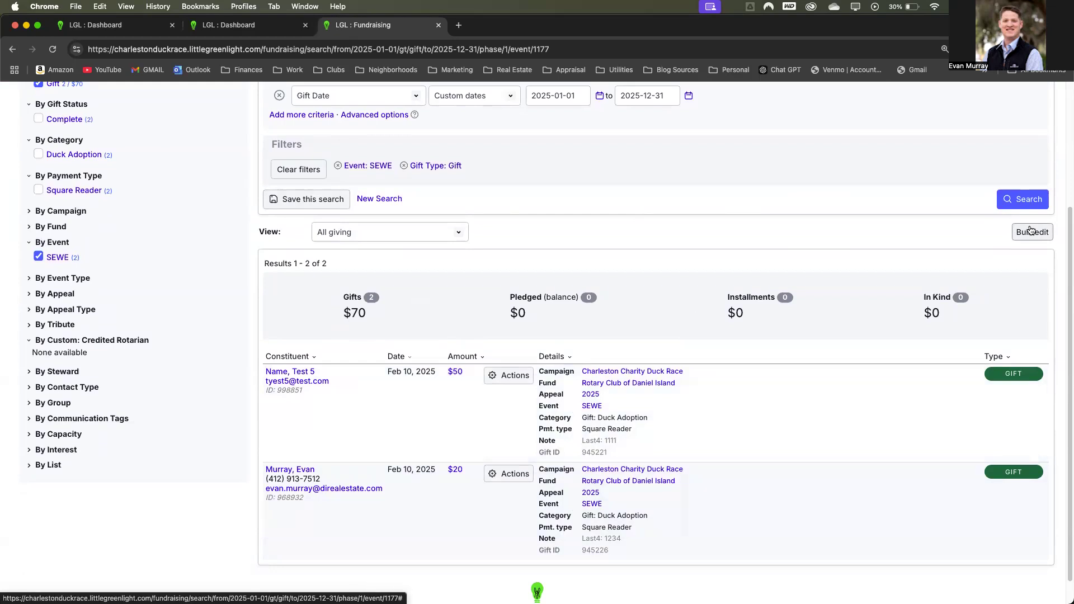
Start a bulk edit of the filtered SEWE gifts and set the Credited Rotarian field to the chosen member
scroll(939, 365, "down", 1)
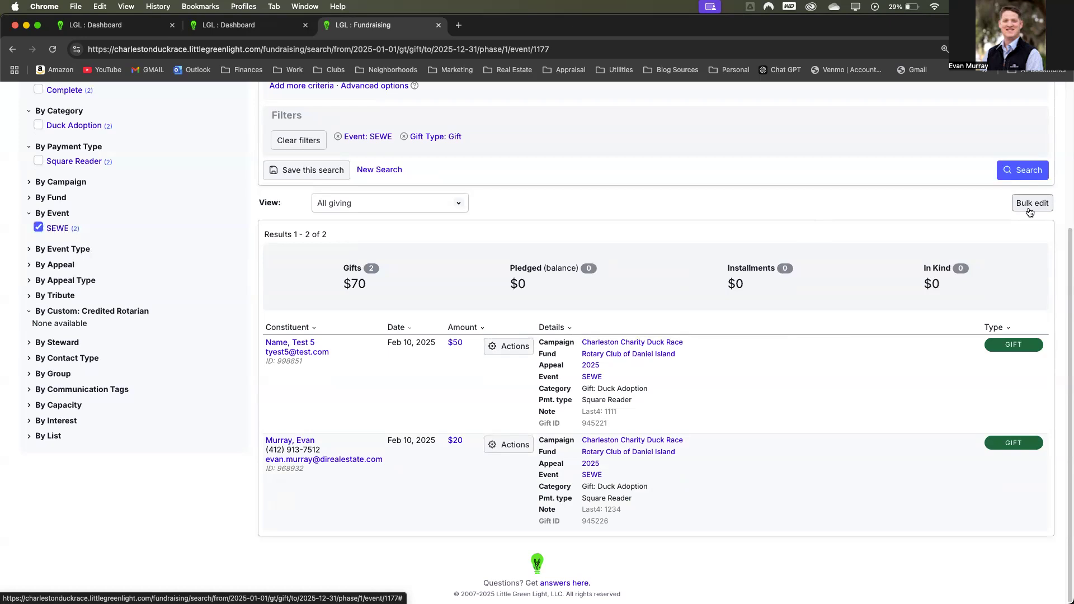
left_click(1032, 204)
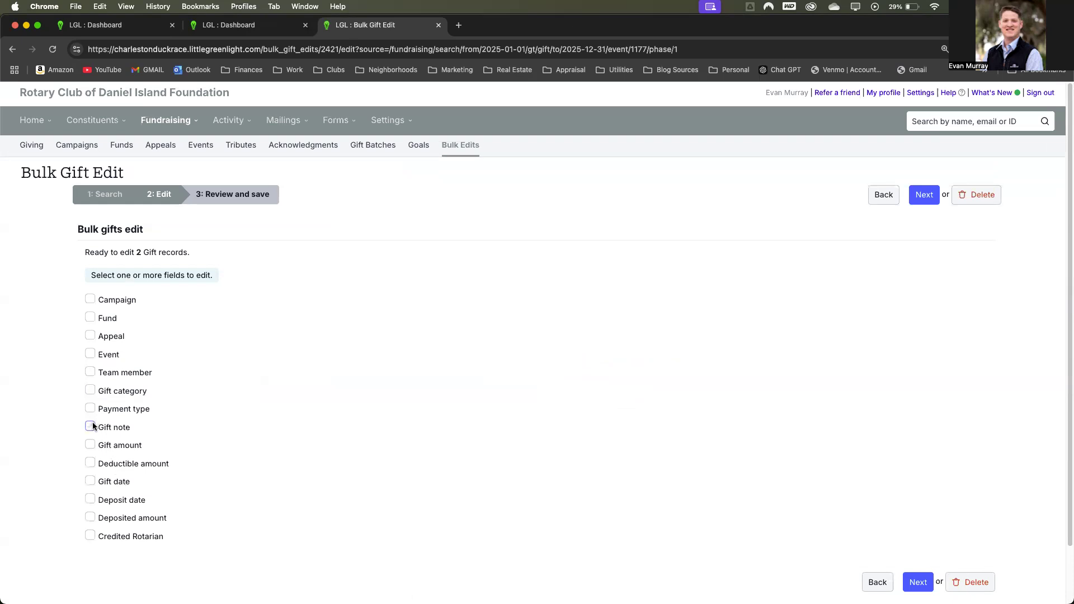
left_click(91, 536)
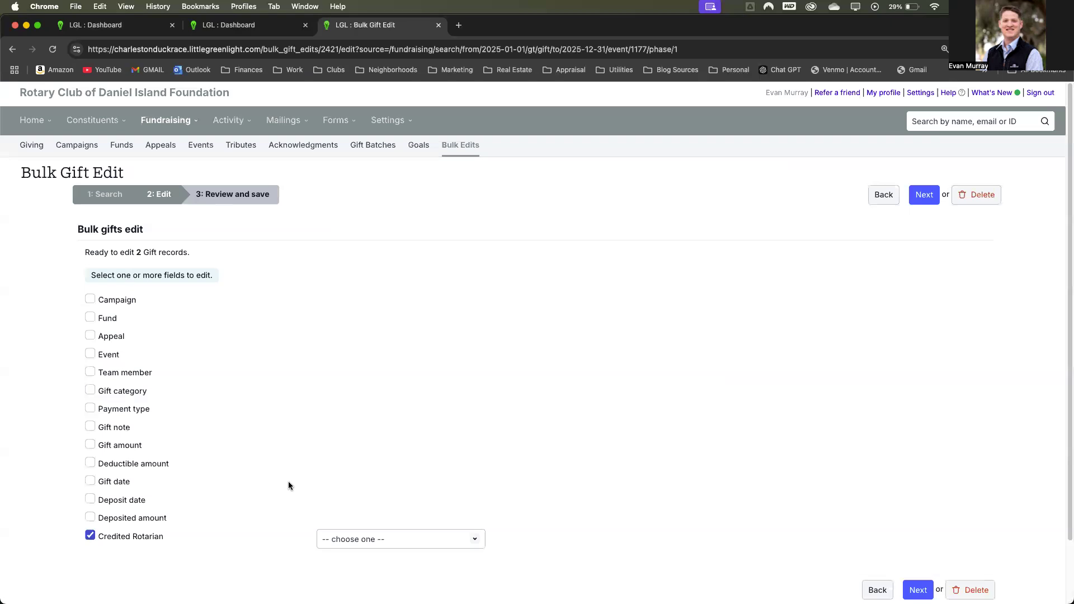
left_click(428, 538)
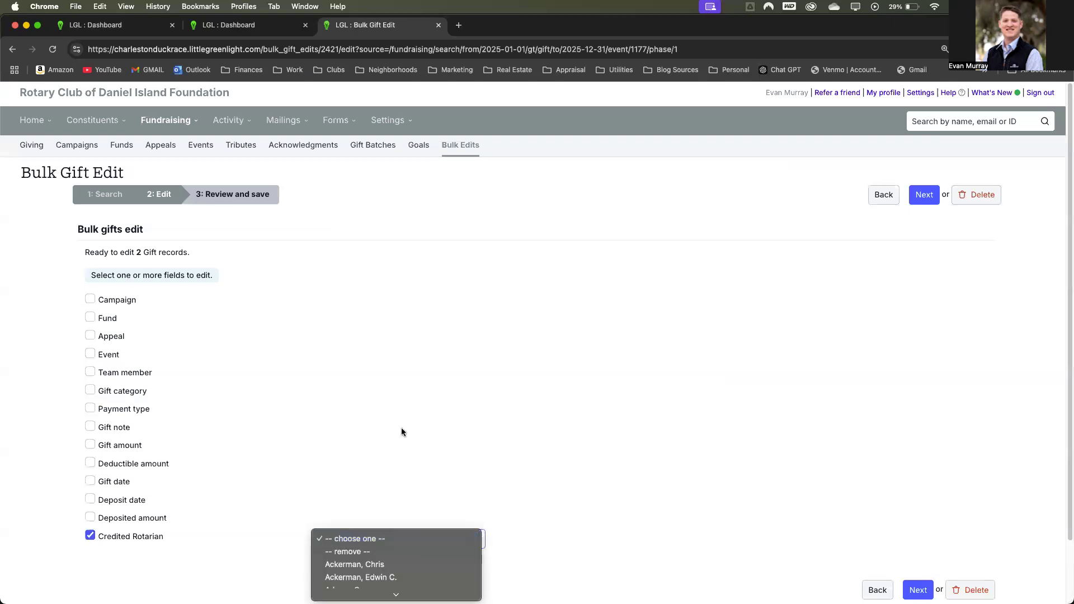
scroll(363, 571, "down", 5)
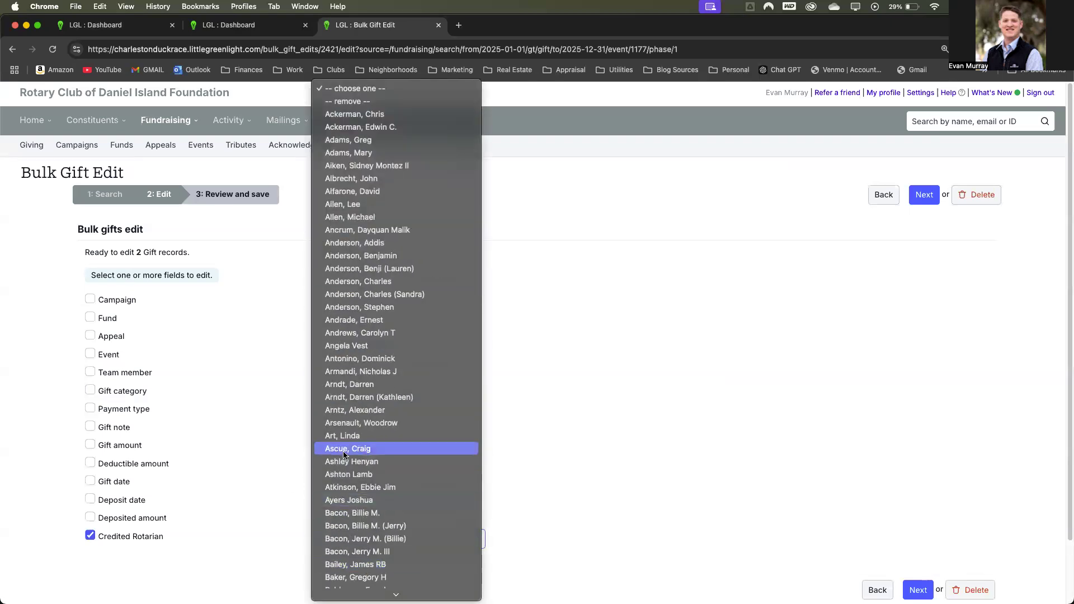
scroll(428, 439, "down", 5)
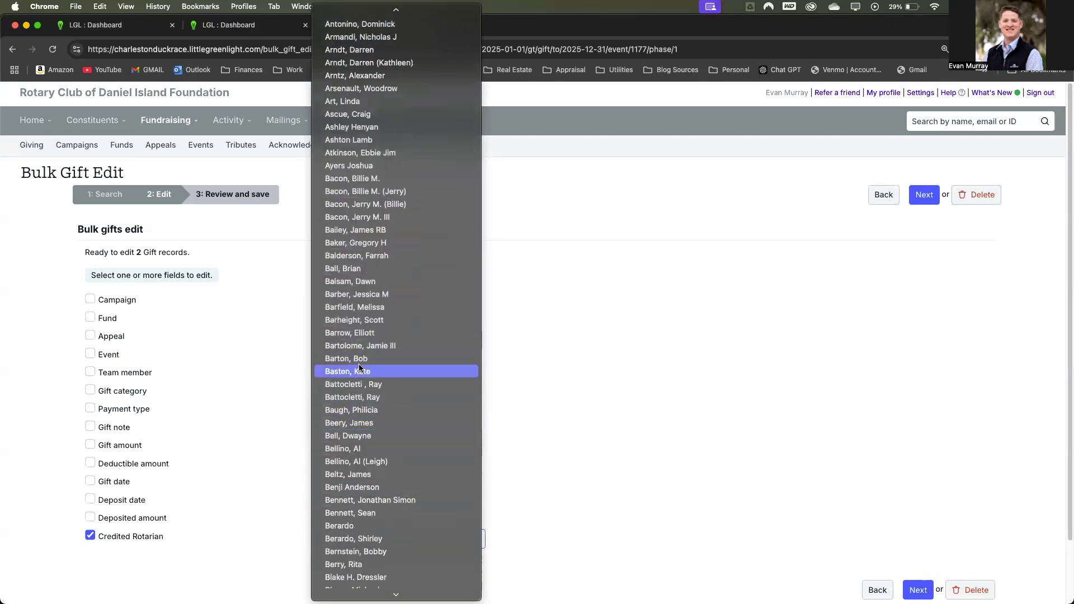
left_click(358, 436)
Proceed to the review of the Credited Rotarian change, update the gift records, and check the bulk update's progress
scroll(614, 439, "down", 2)
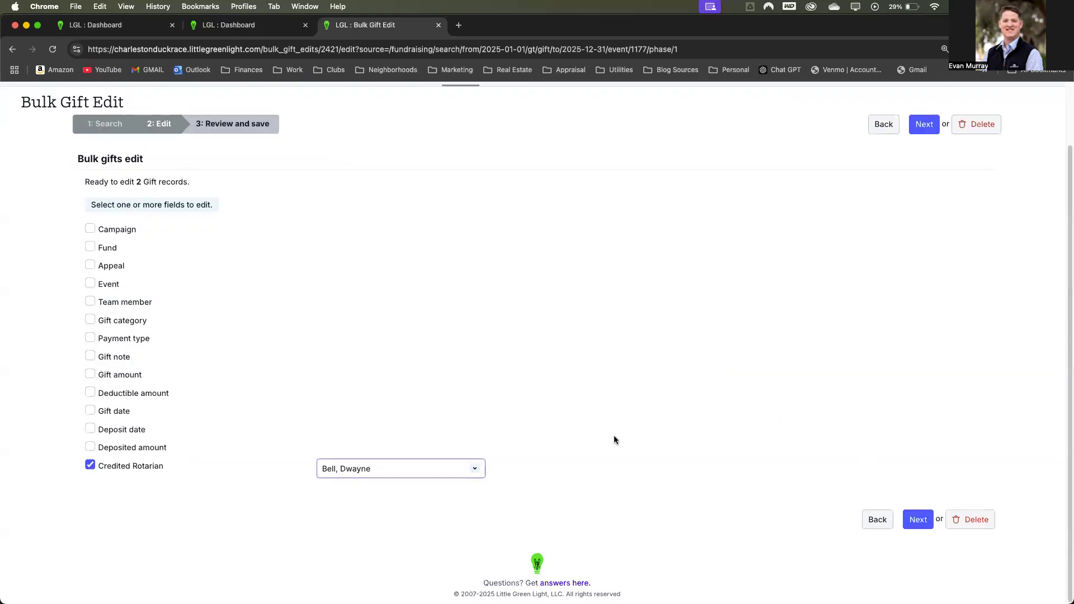
left_click(916, 524)
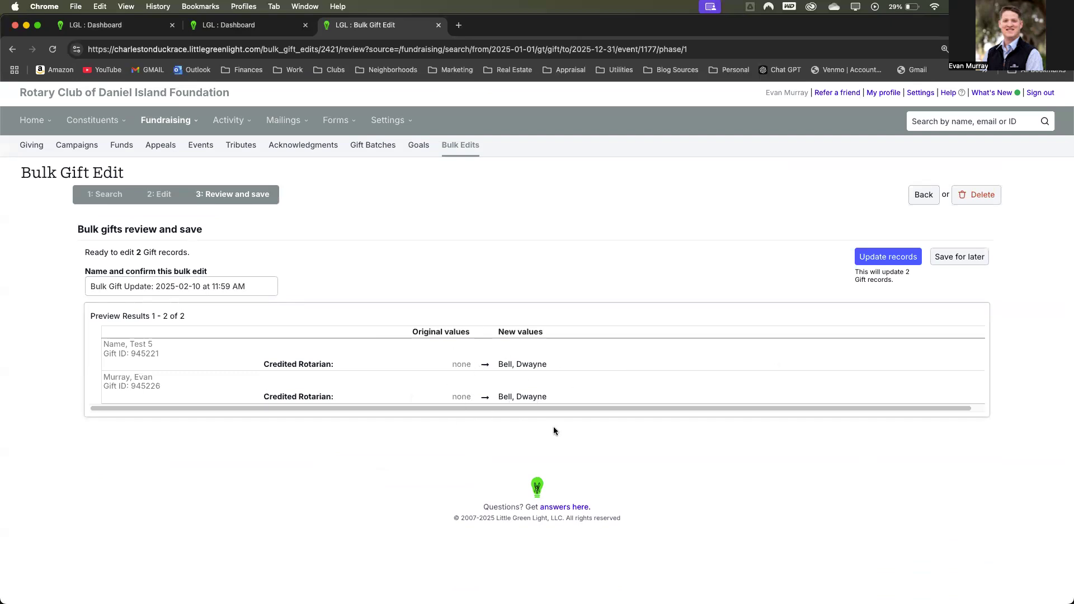
left_click(869, 257)
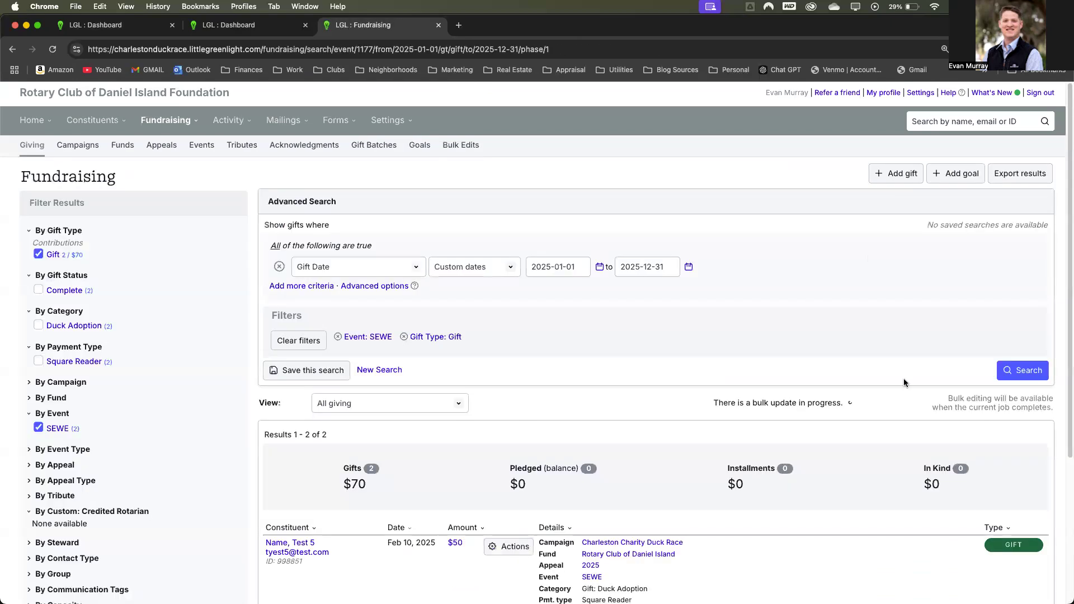
scroll(679, 307, "down", 5)
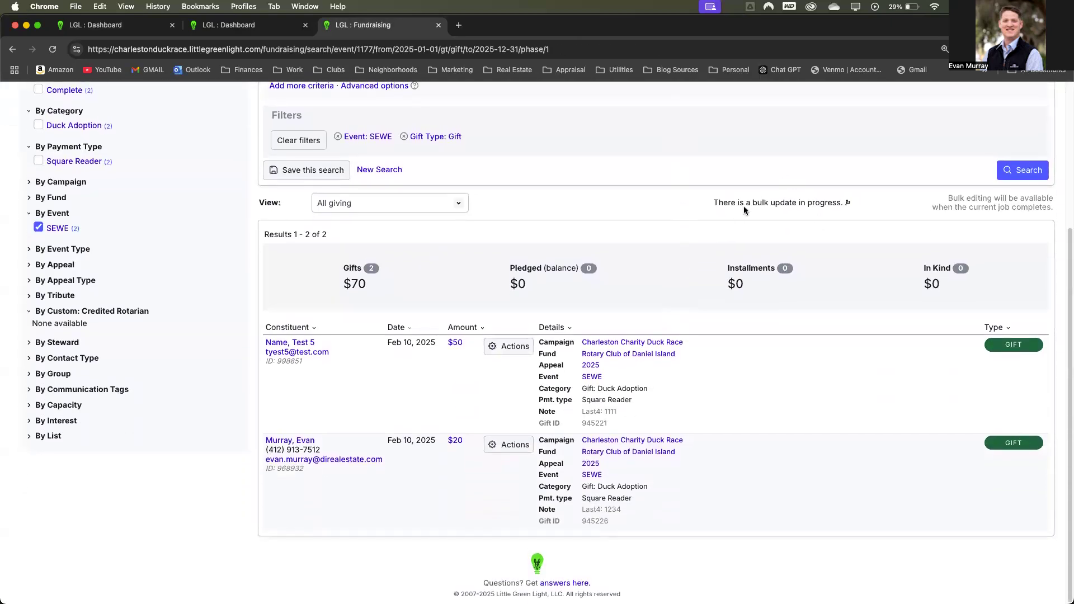